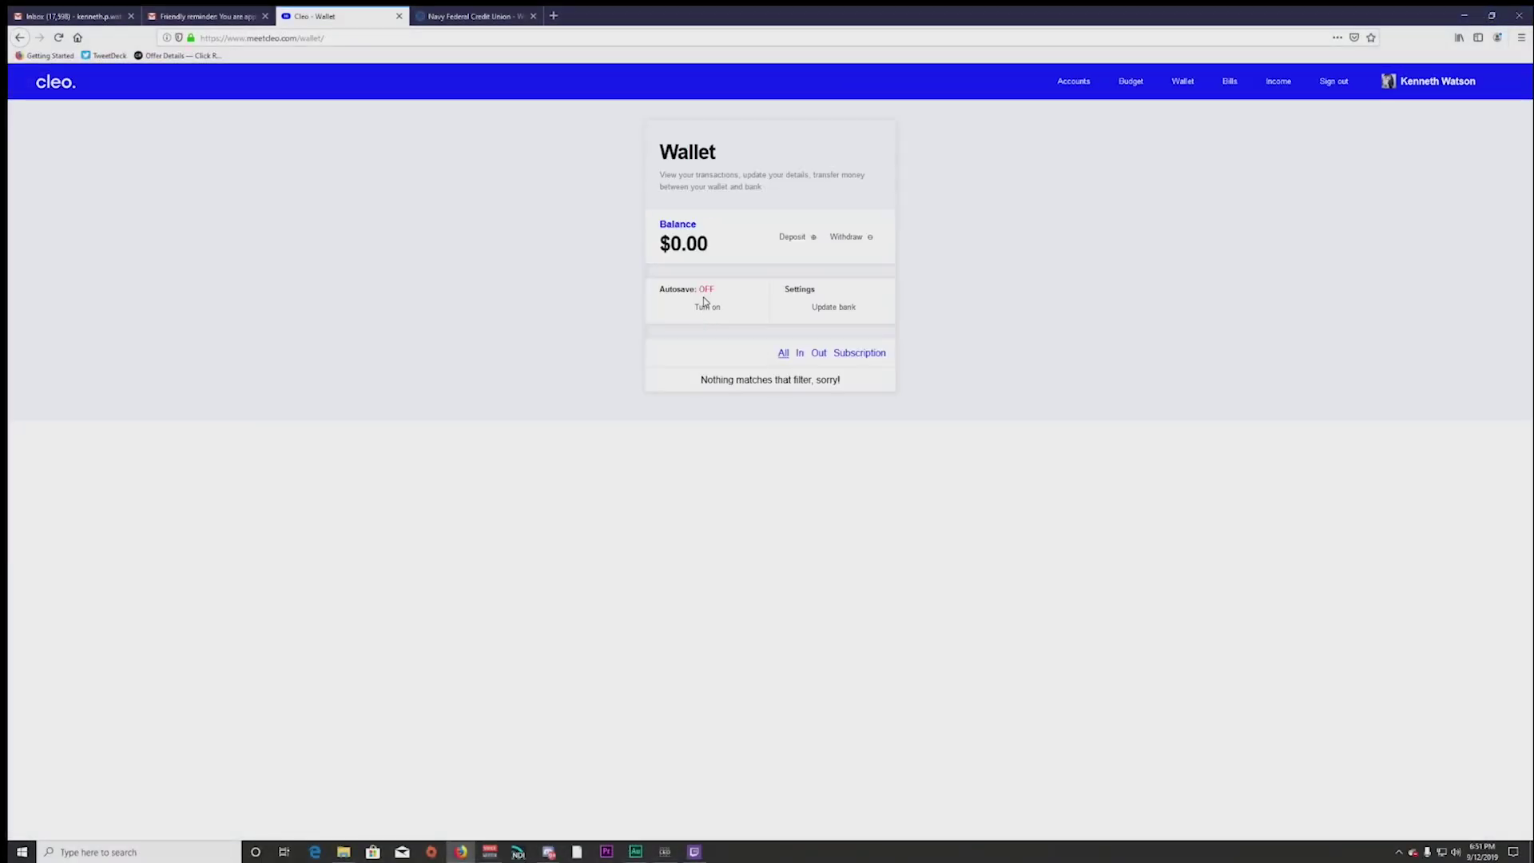
Turn on Cleo wallet autosave and make a $5 deposit.
left_click(707, 308)
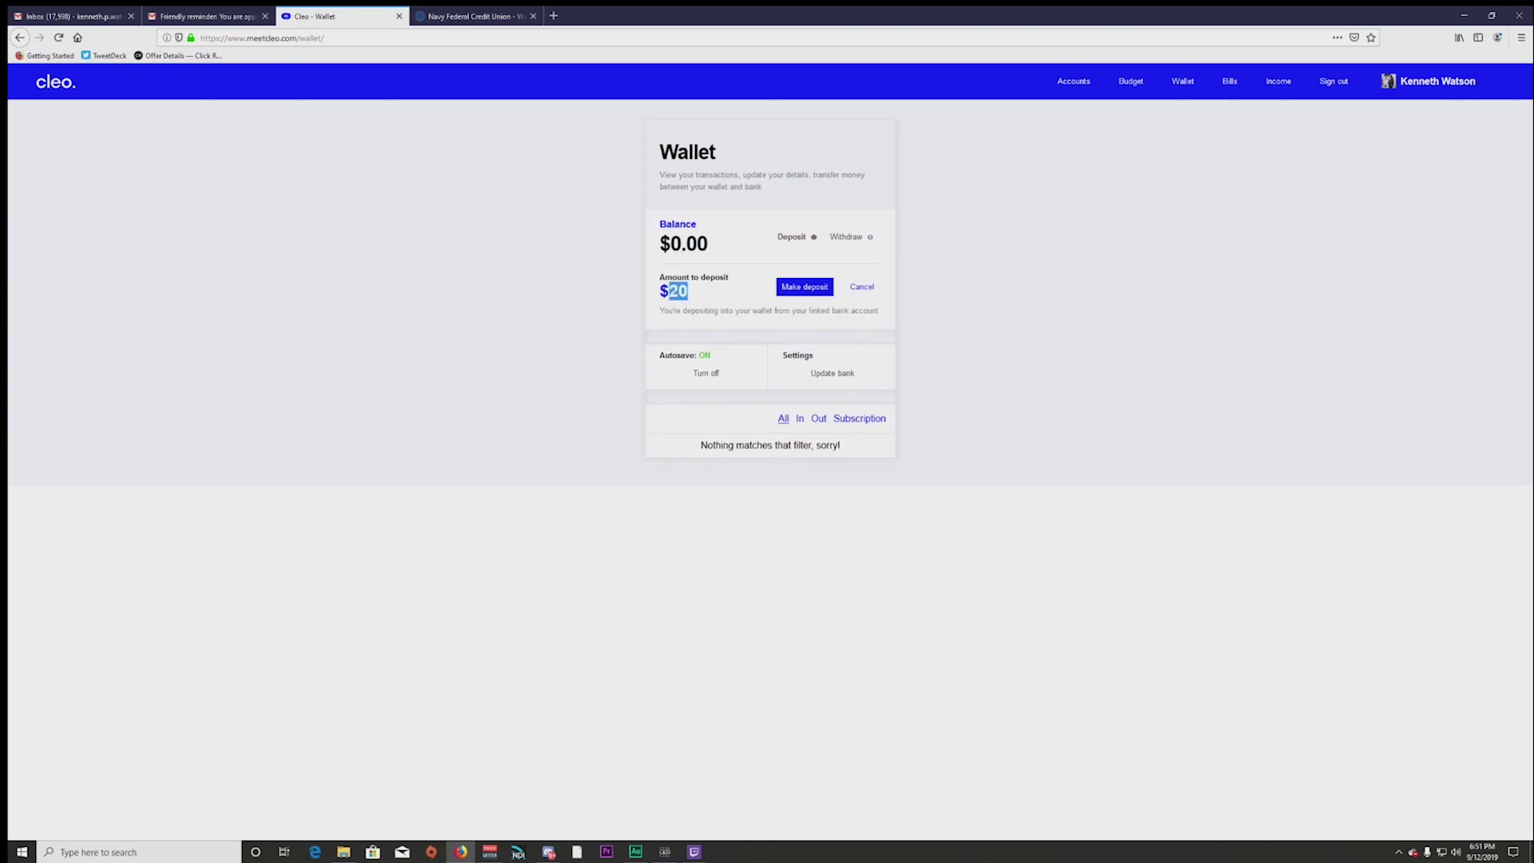
type("5")
left_click(808, 284)
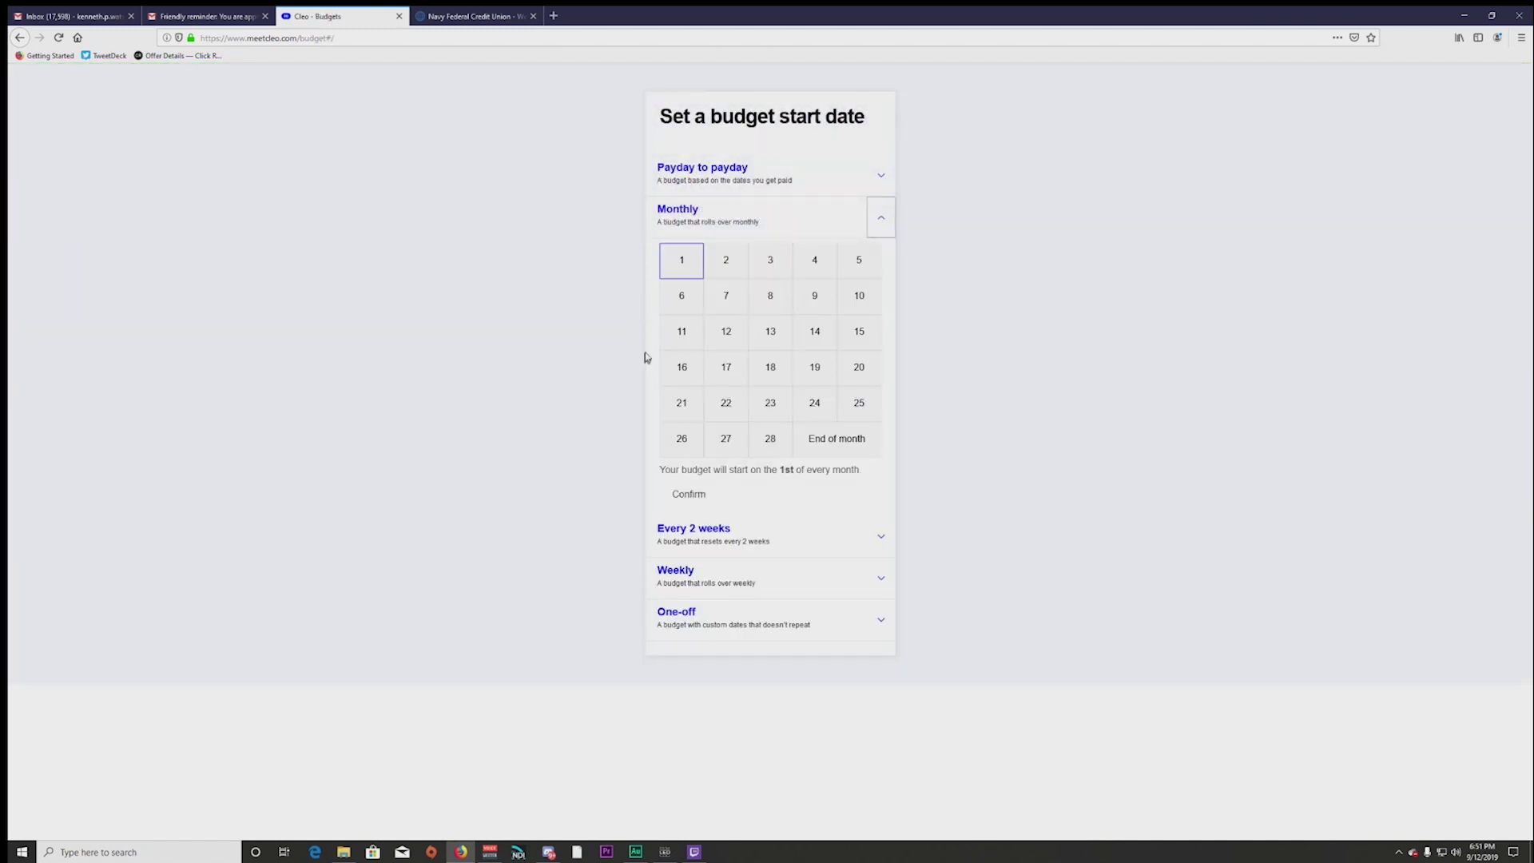
Set a monthly $7,802 budget starting the 1st and mark Planet Fitness as a bill.
left_click(689, 494)
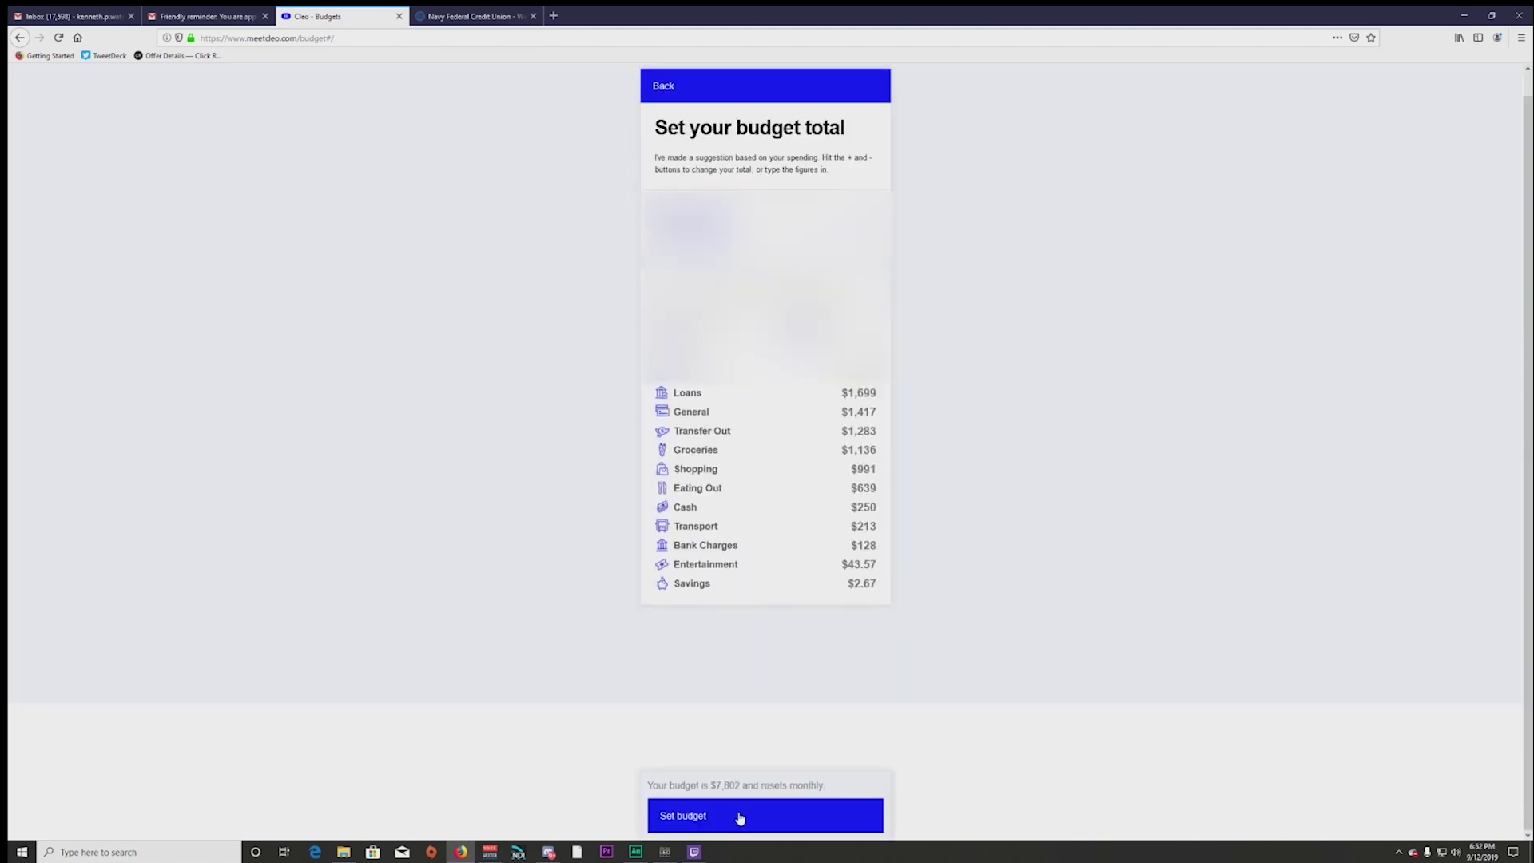
left_click(739, 817)
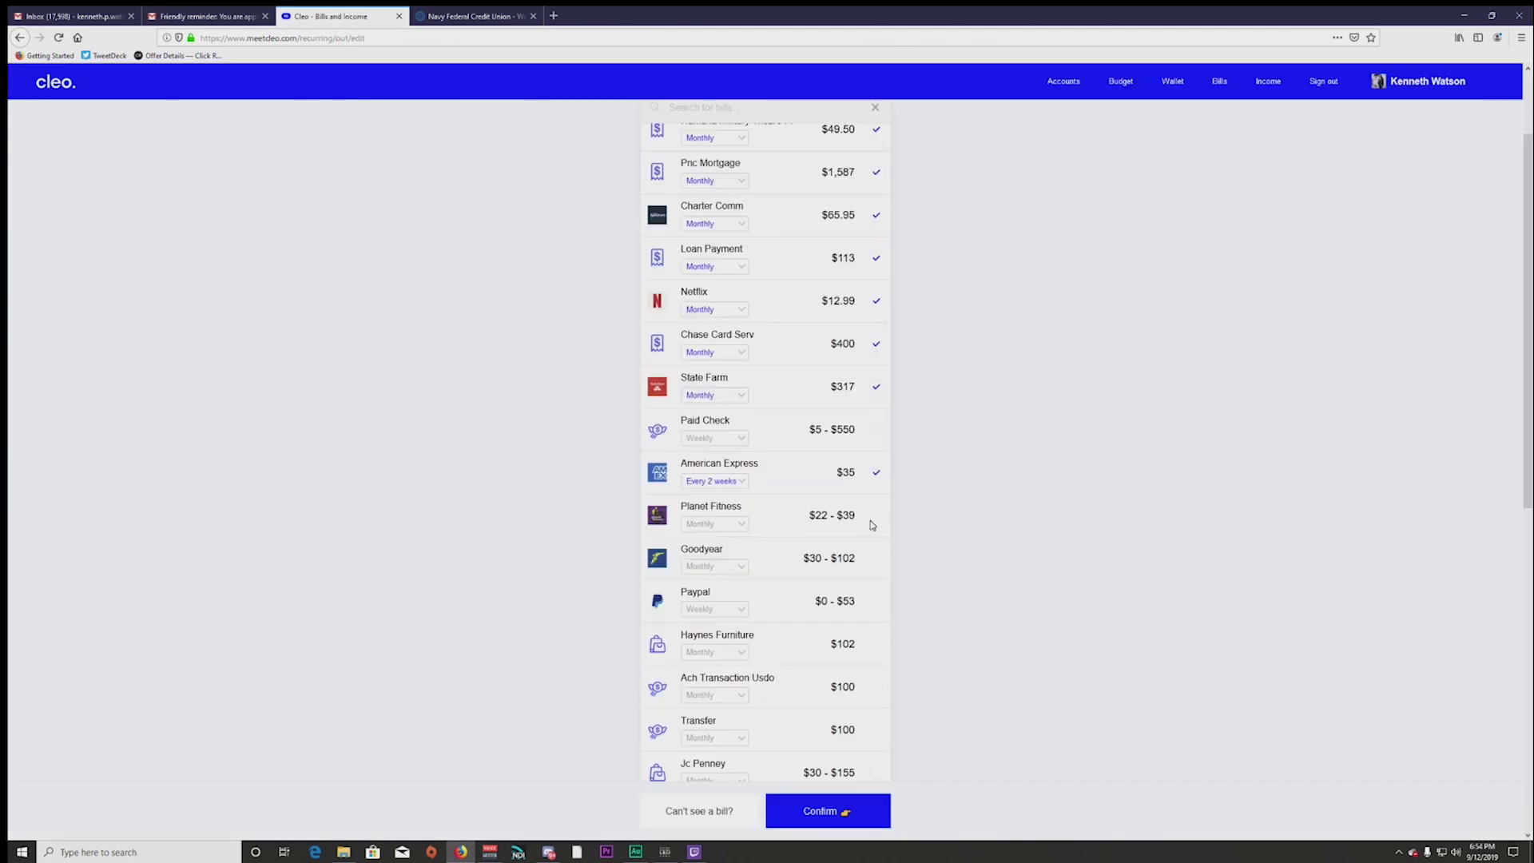
left_click(872, 523)
Mark Goodyear and Paypal as recurring bills in Cleo.
left_click(874, 562)
scroll(877, 519, "down", 3)
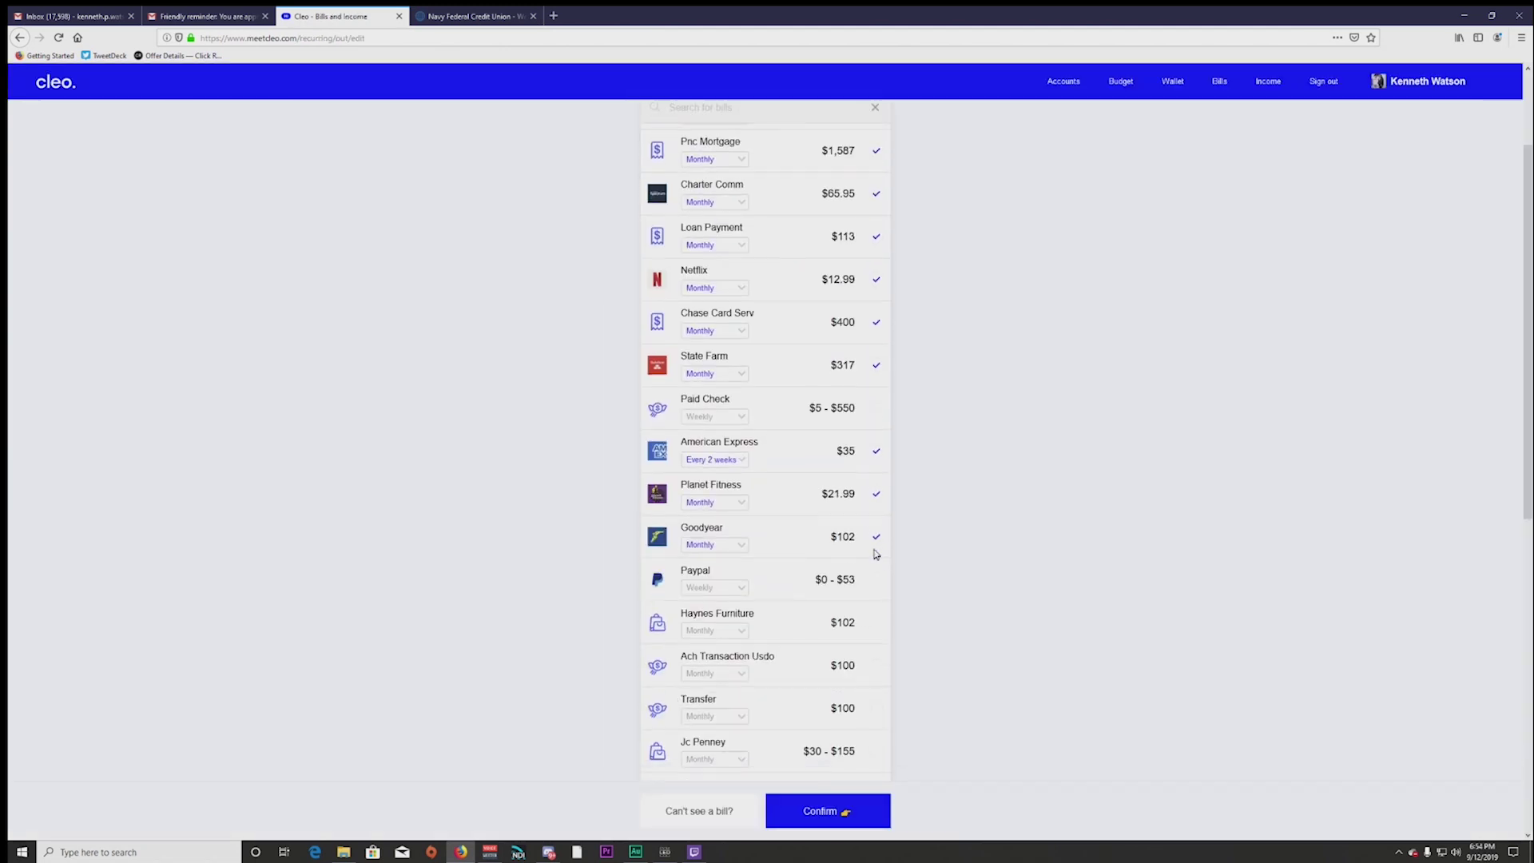
left_click(875, 488)
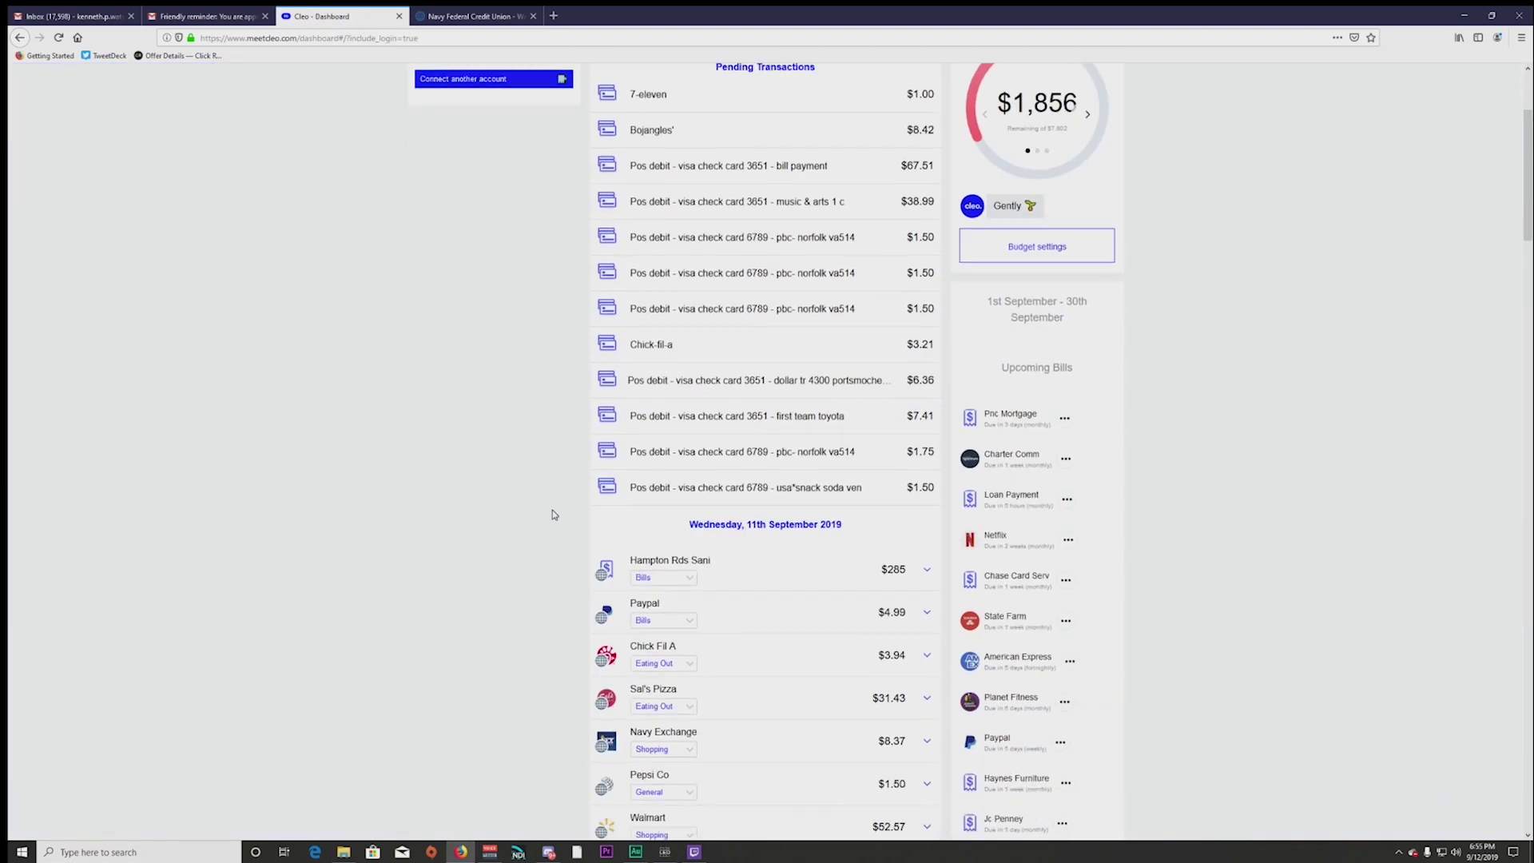
Scroll down the dashboard through the September transactions.
scroll(553, 512, "down", 1)
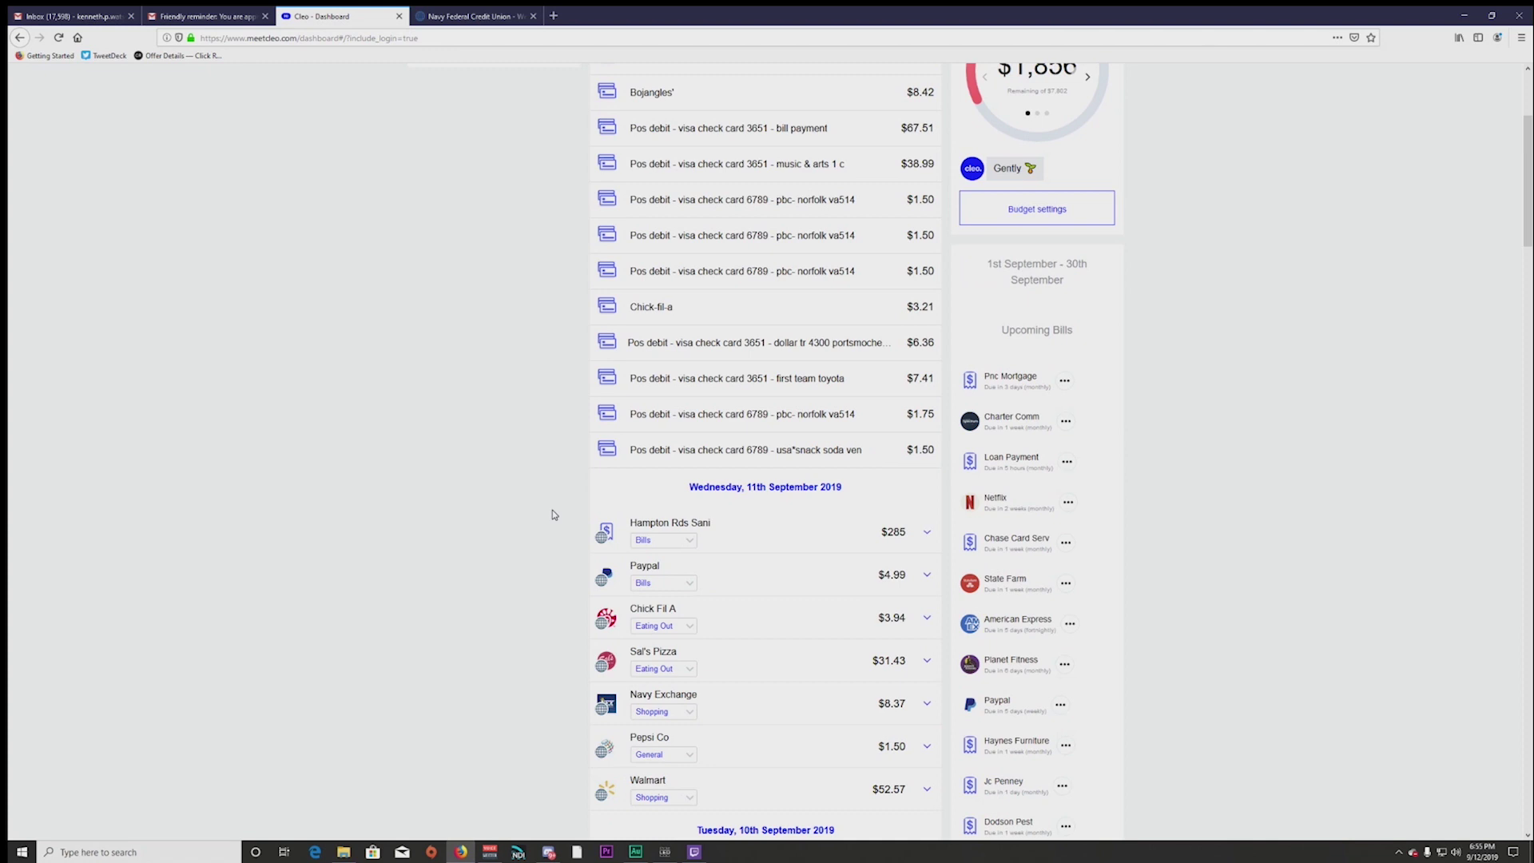
scroll(553, 515, "down", 3)
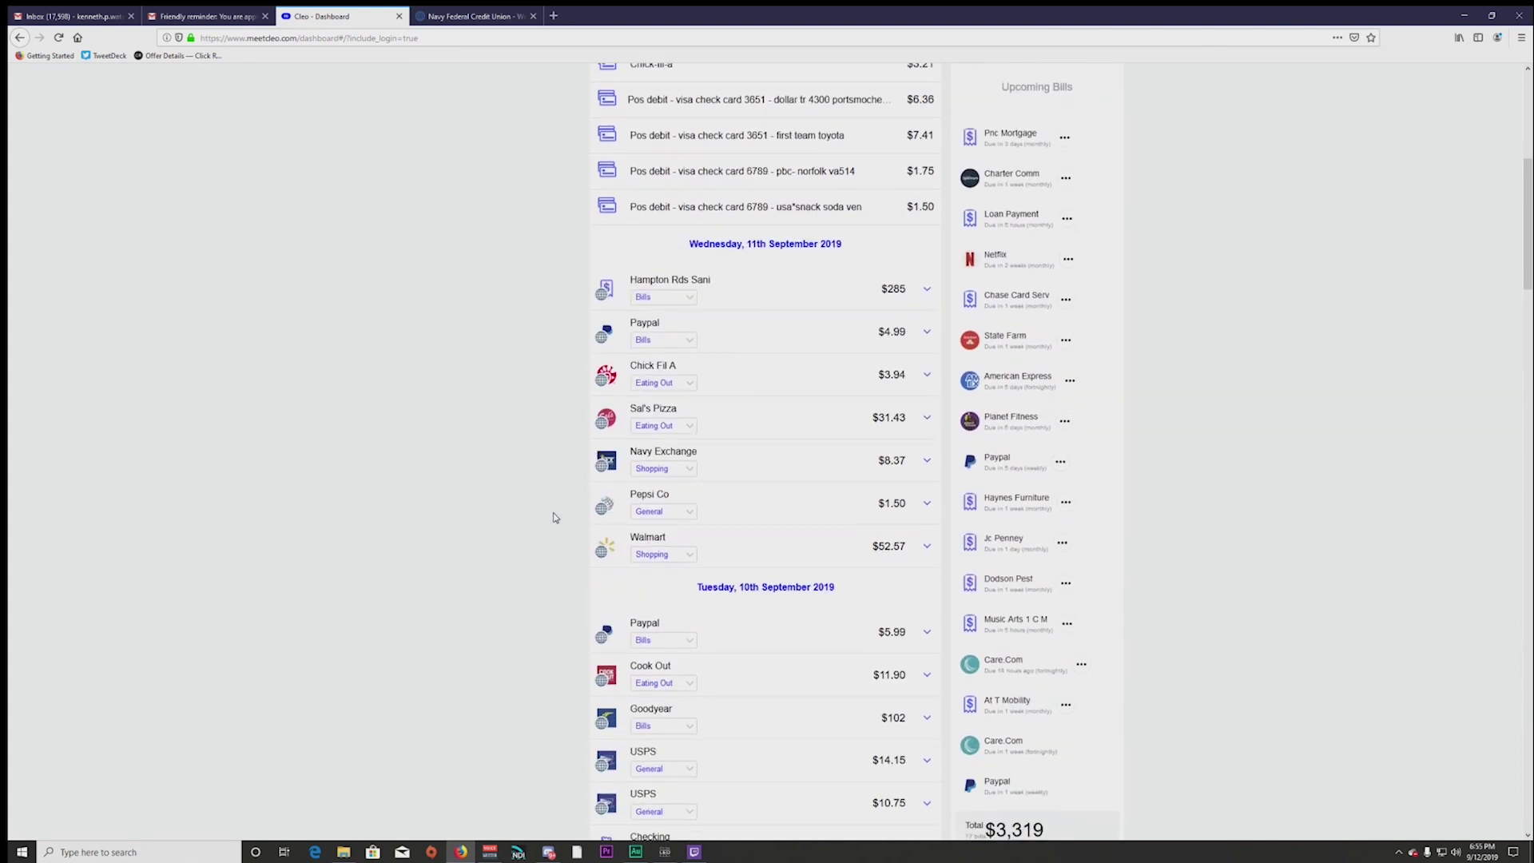
scroll(553, 518, "down", 4)
scroll(554, 519, "down", 5)
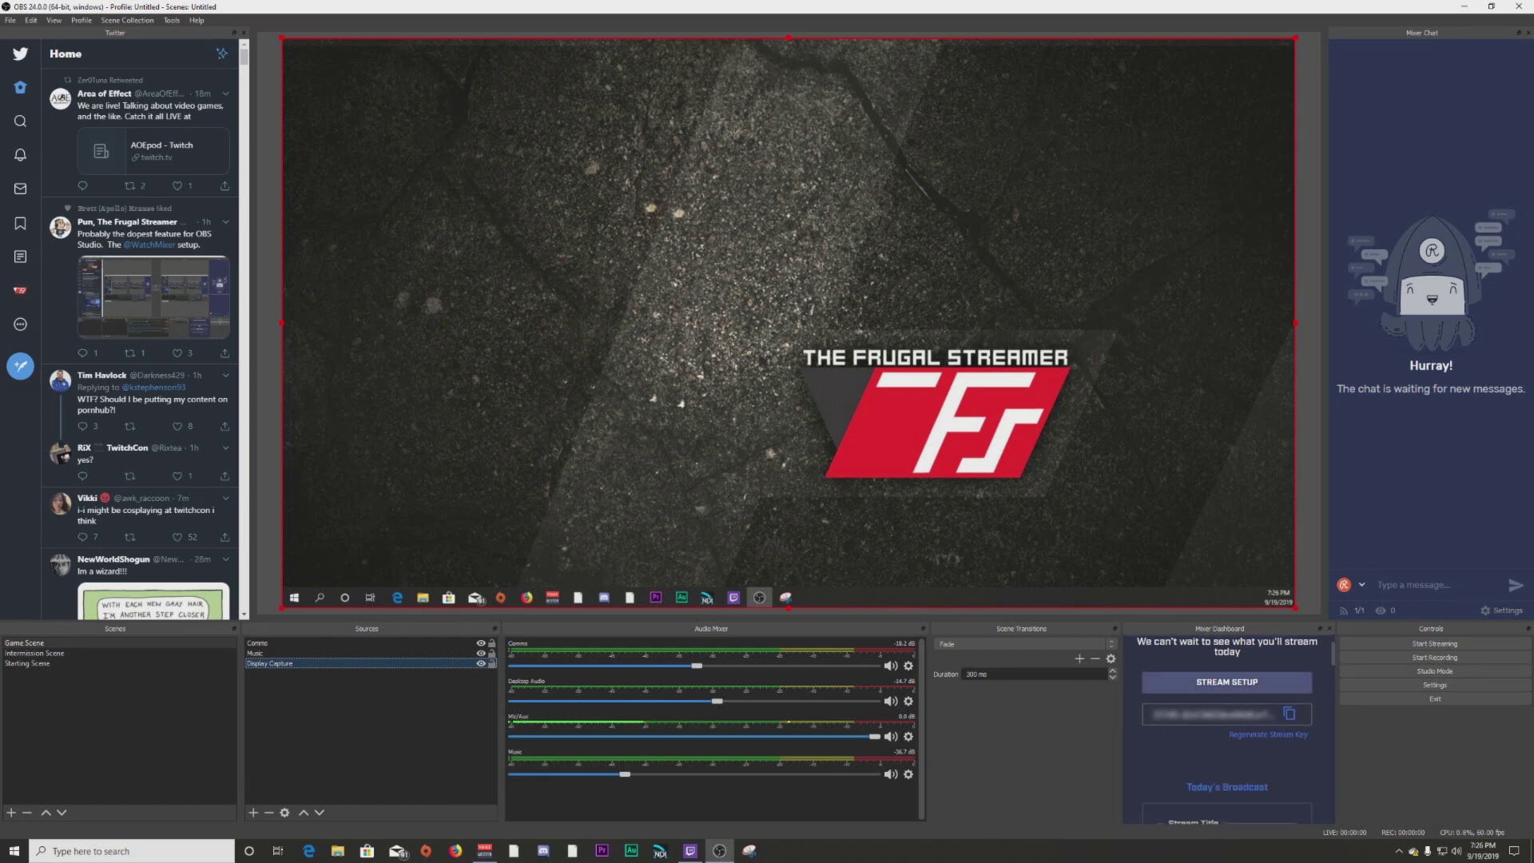
left_click(1226, 741)
scroll(1227, 726, "down", 5)
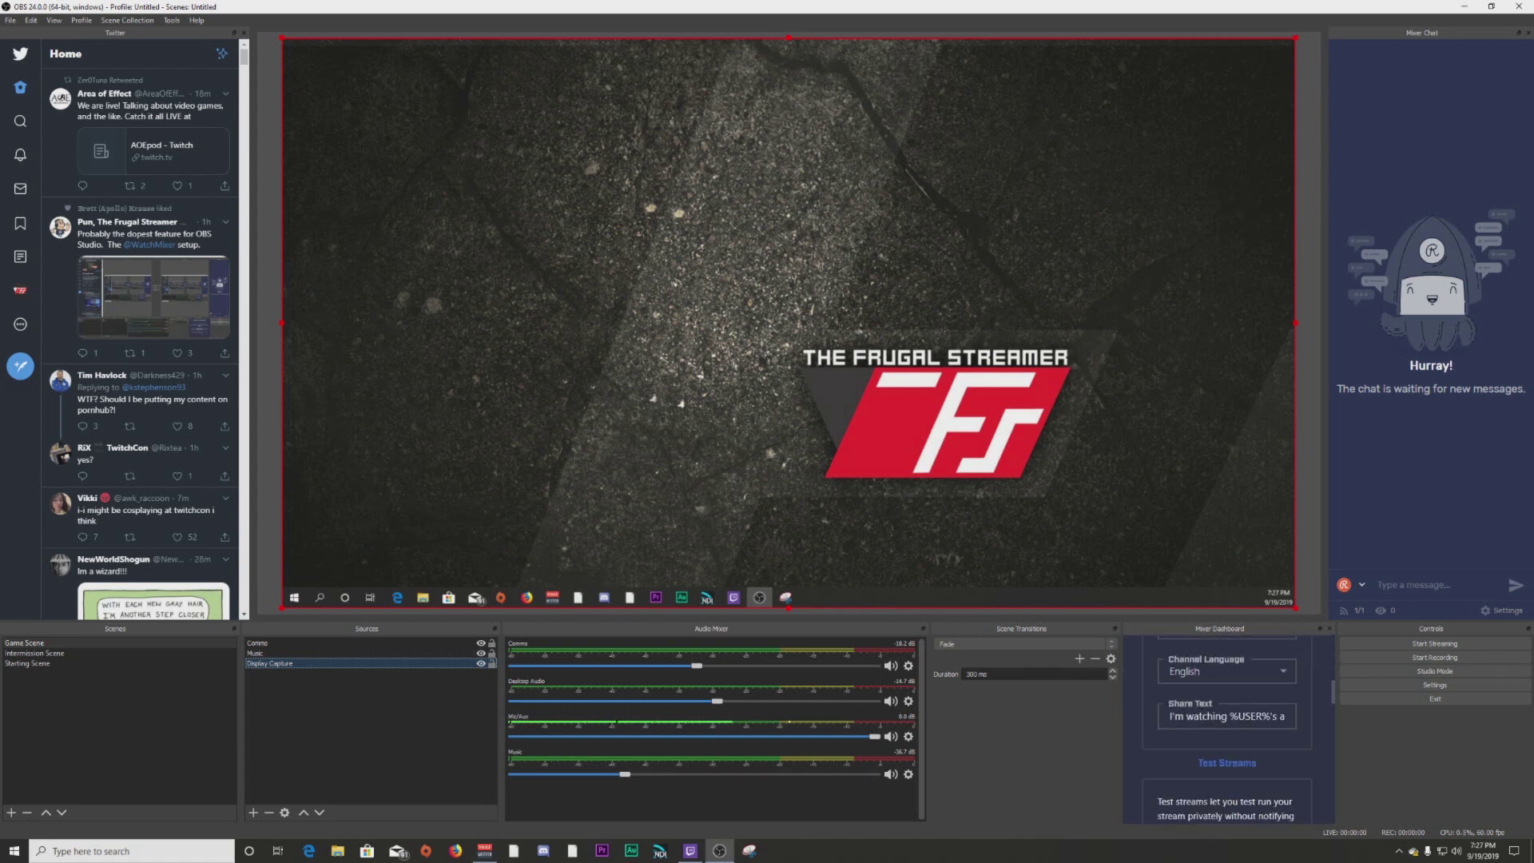
scroll(1227, 727, "up", 3)
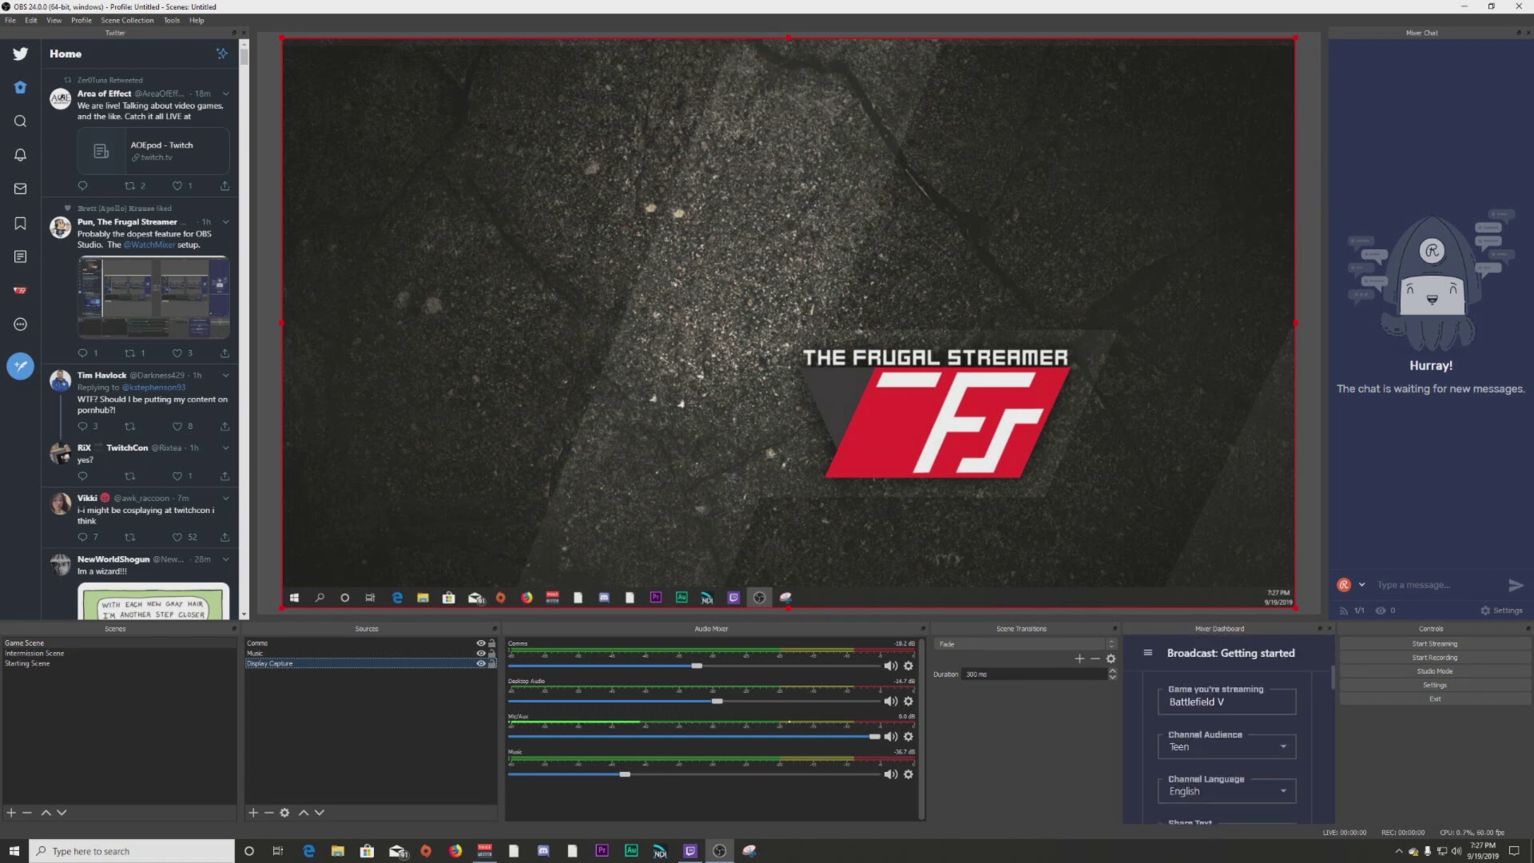
scroll(1227, 735, "down", 10)
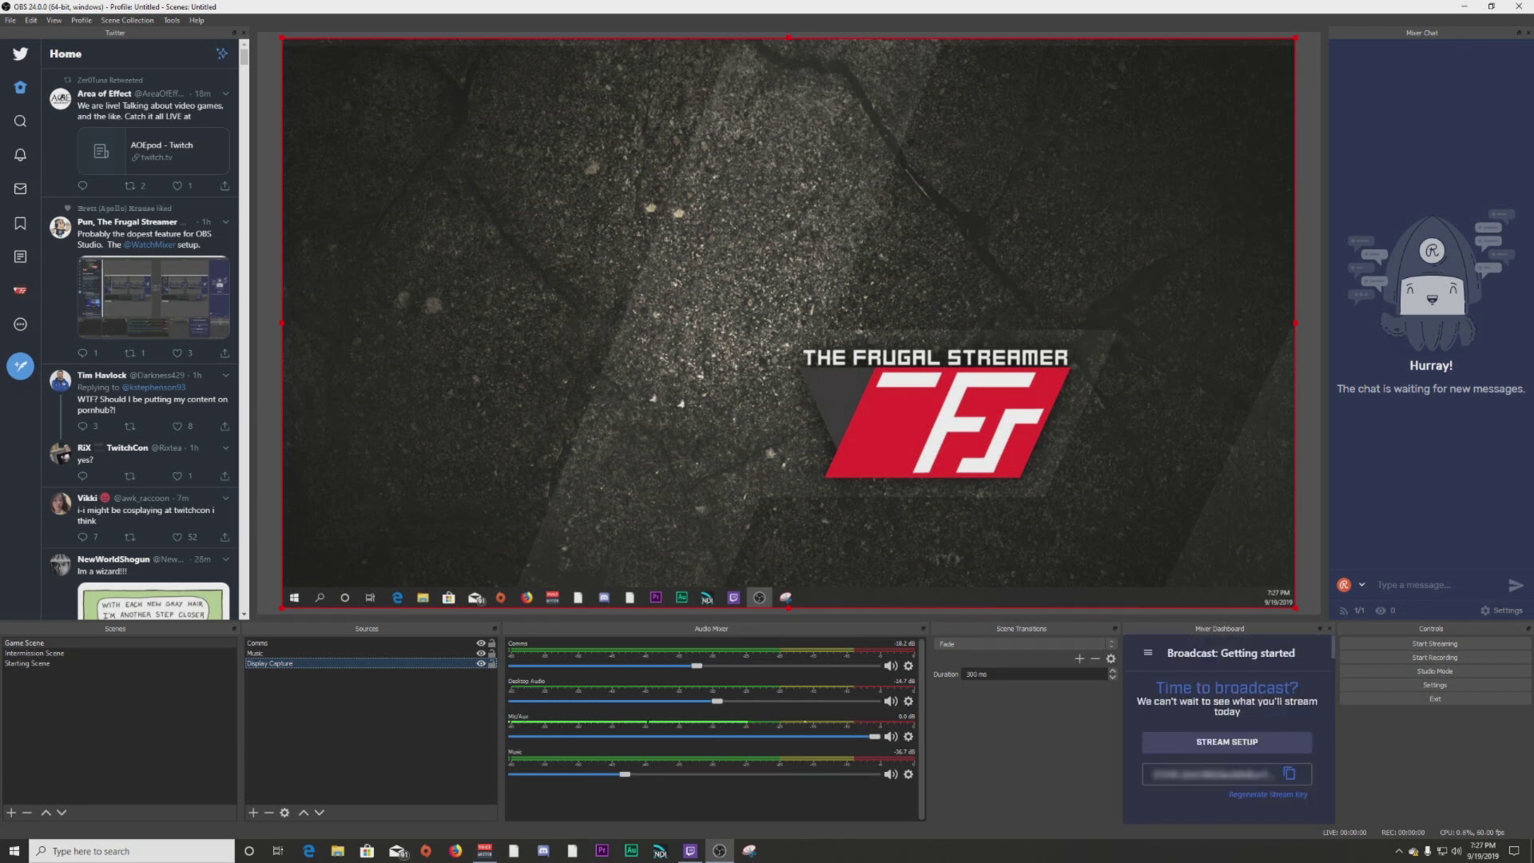
left_click(53, 20)
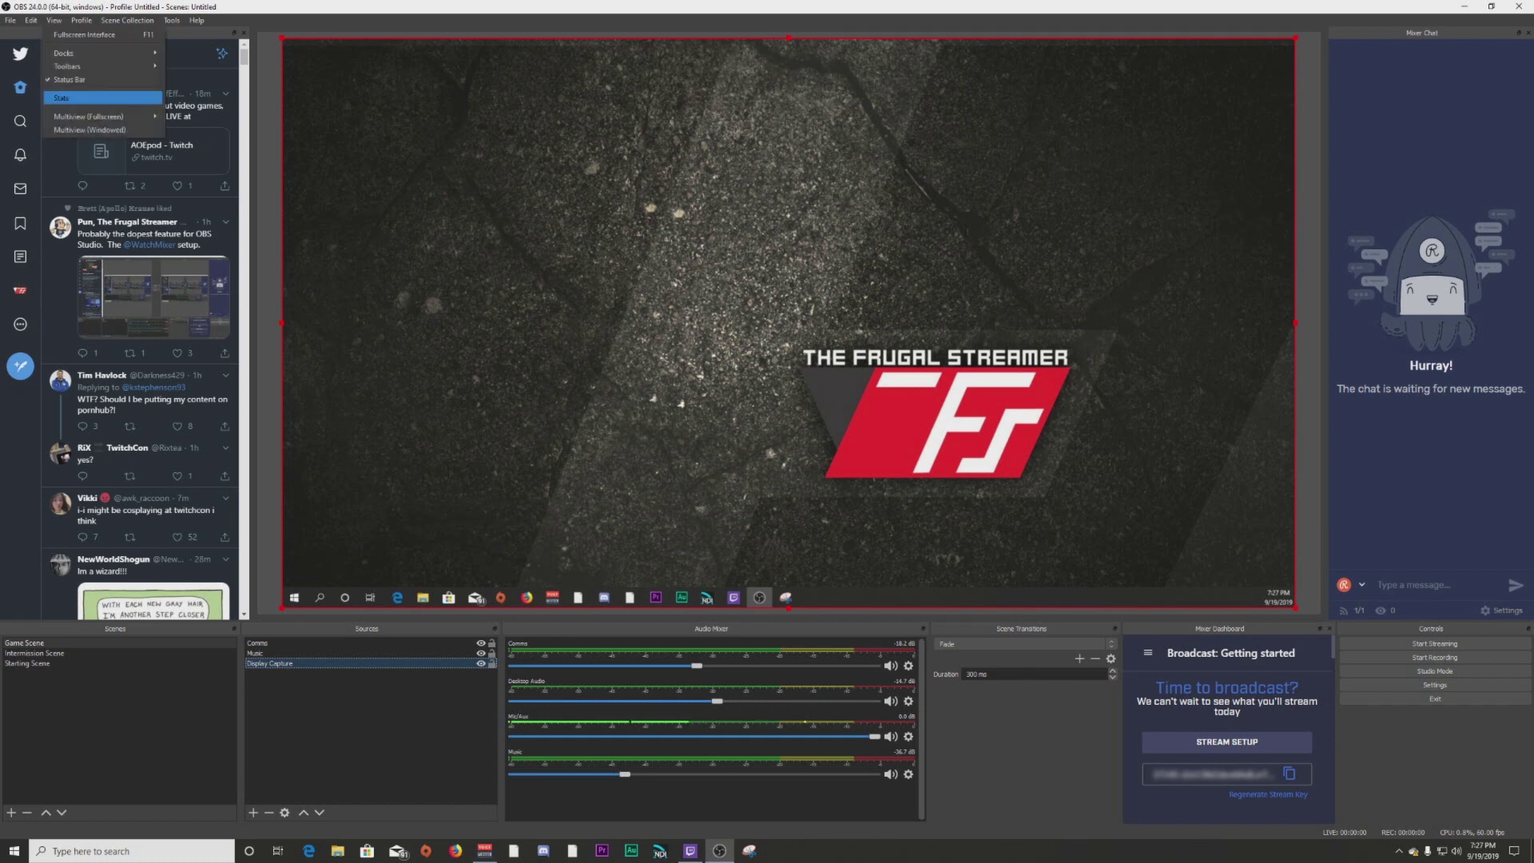
mouse_move(102, 52)
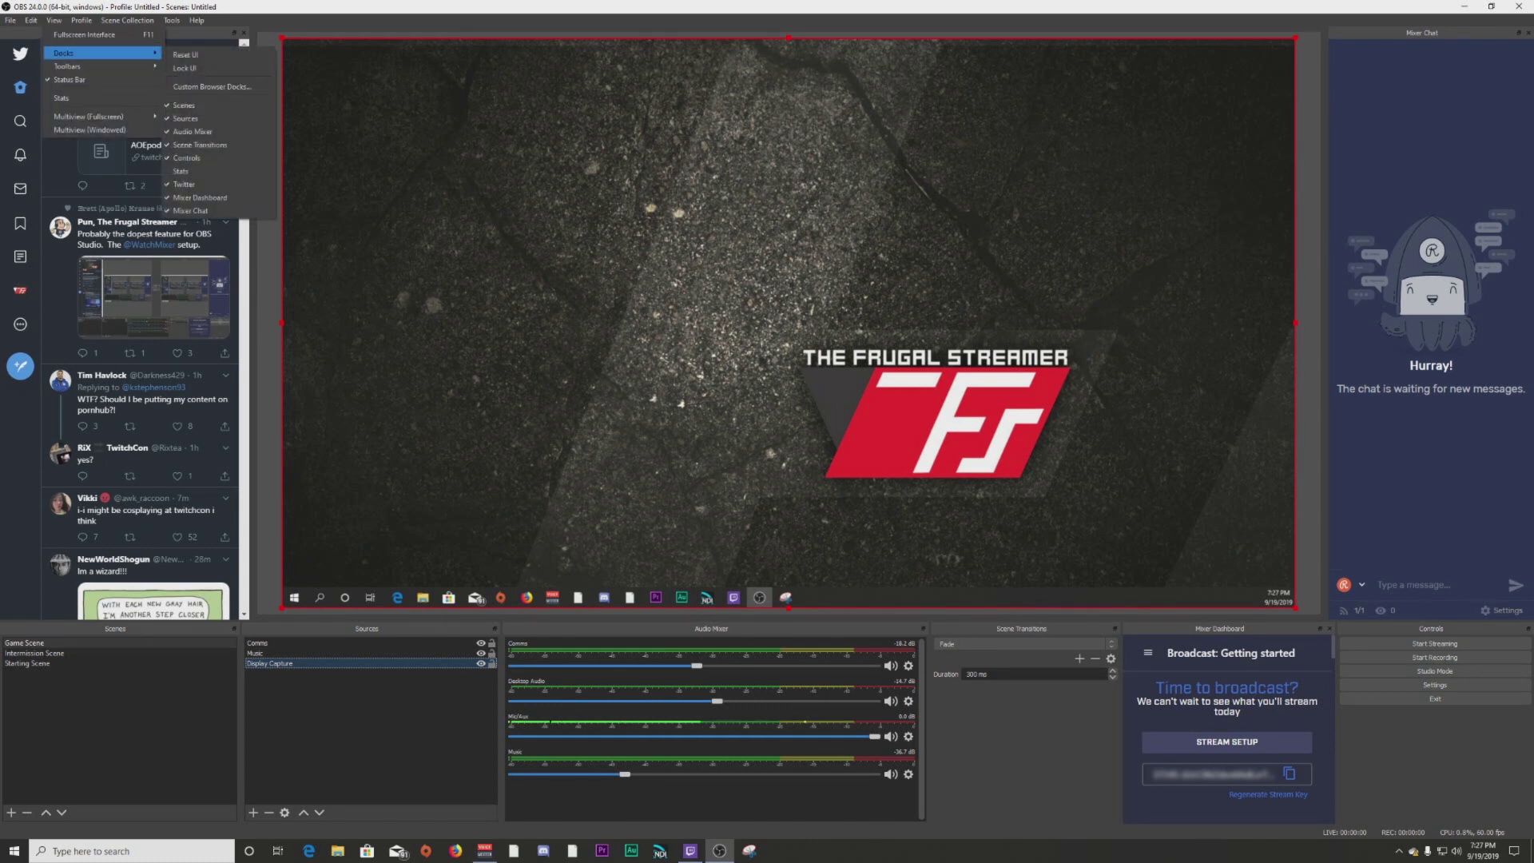
left_click(215, 86)
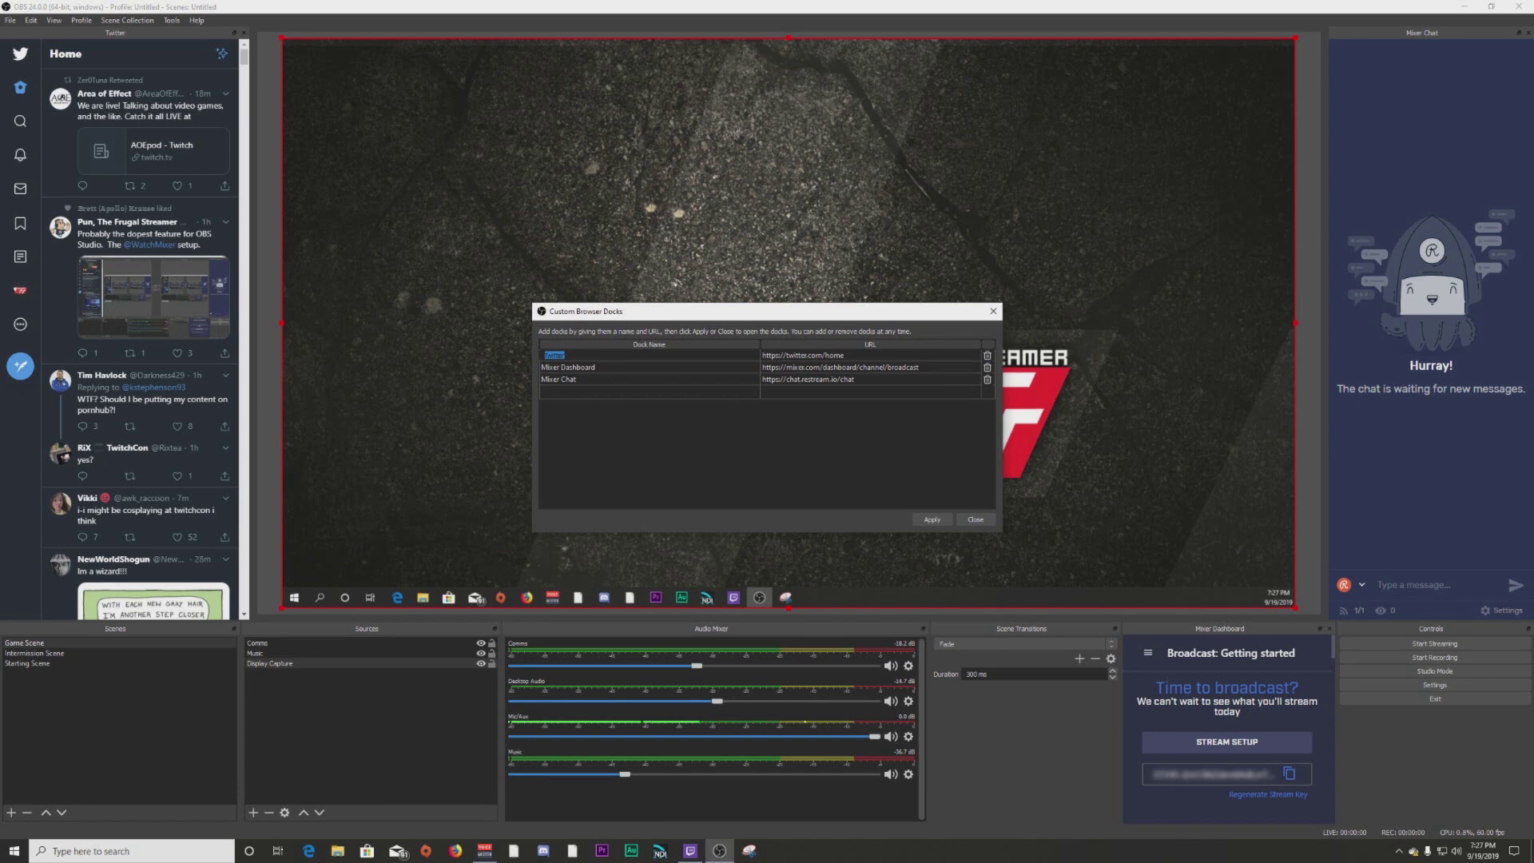
left_click_drag(719, 310, 465, 194)
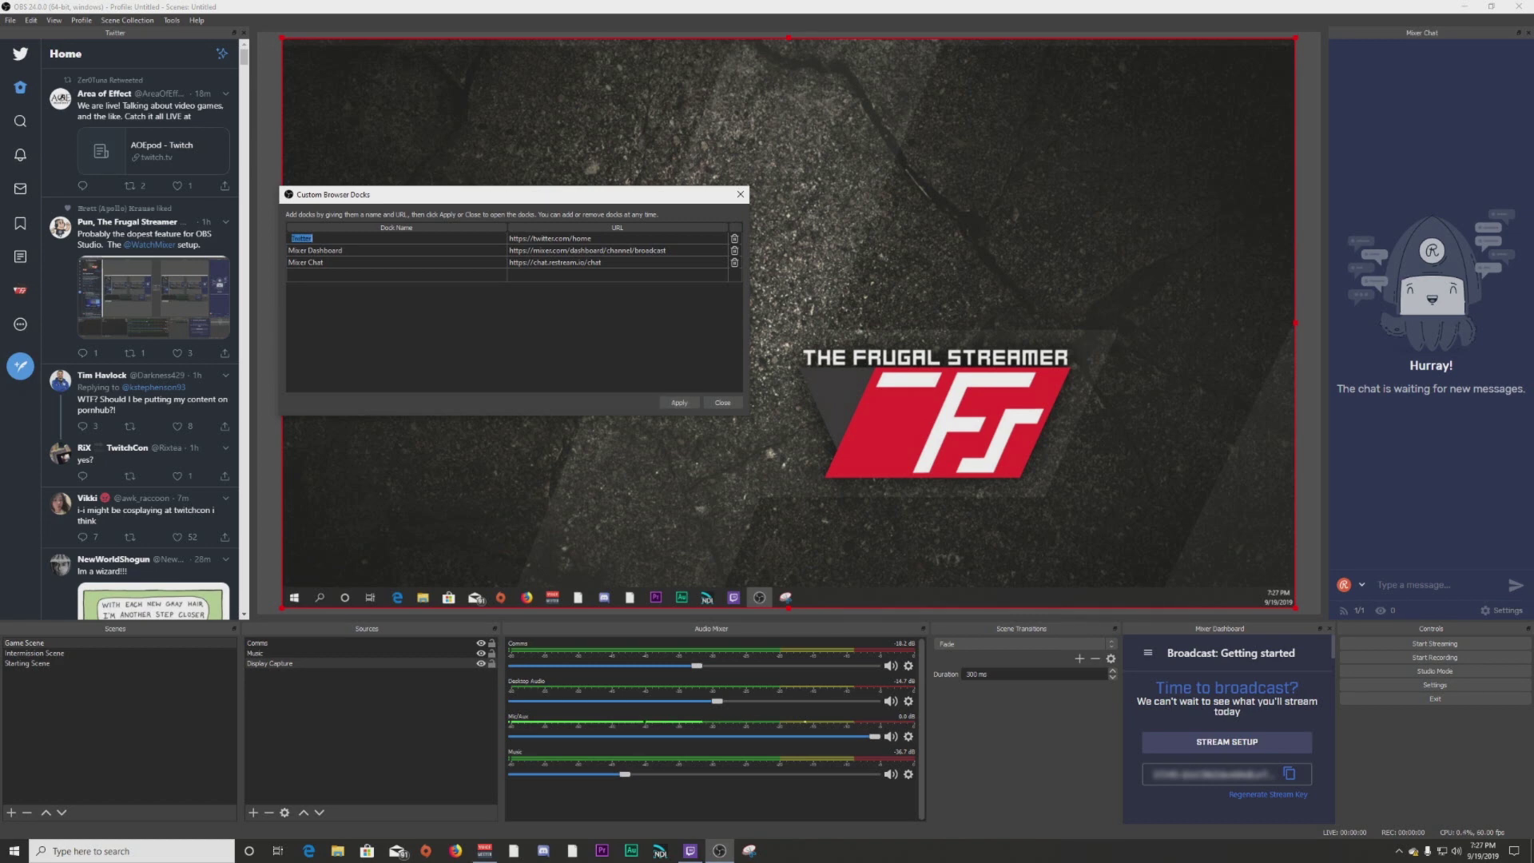
left_click(722, 402)
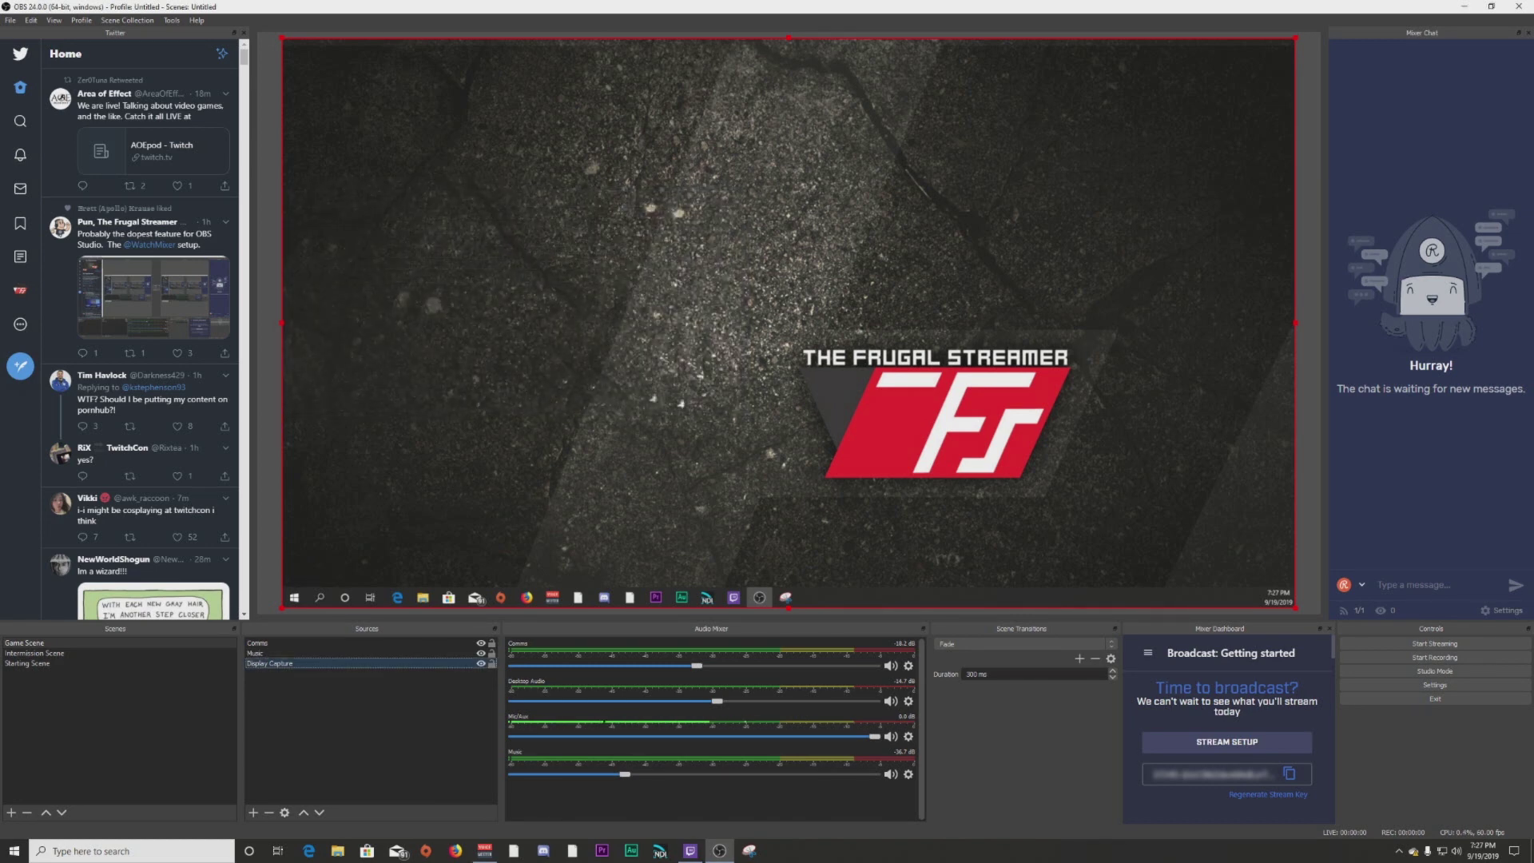
left_click_drag(115, 33, 75, 67)
Lock the dock layout with View > Docks > Lock UI so the Twitter and Mixer panels stay fixed.
left_click(53, 20)
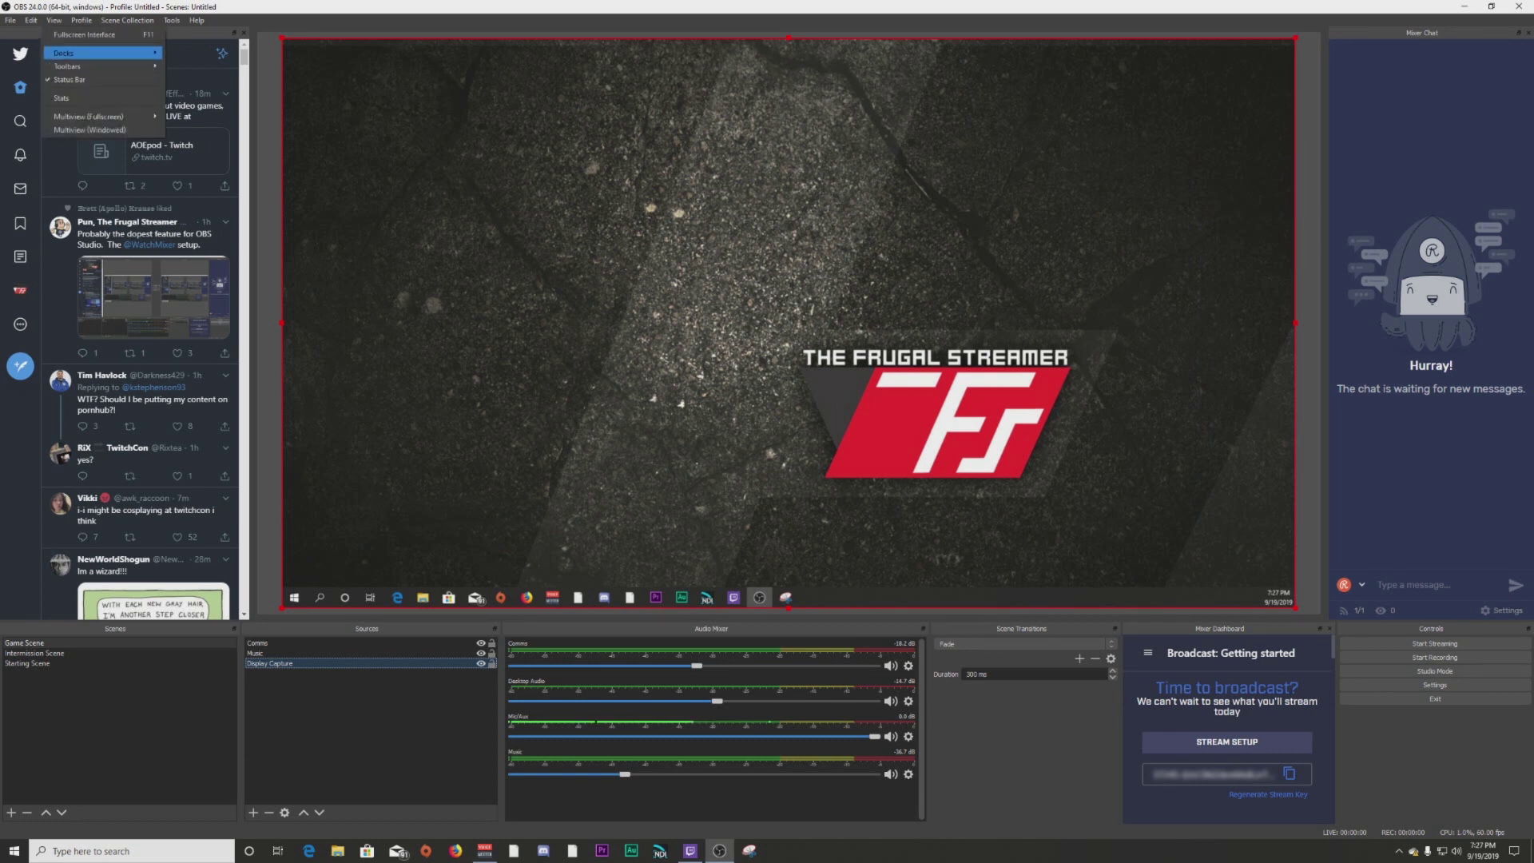
mouse_move(103, 53)
left_click(186, 68)
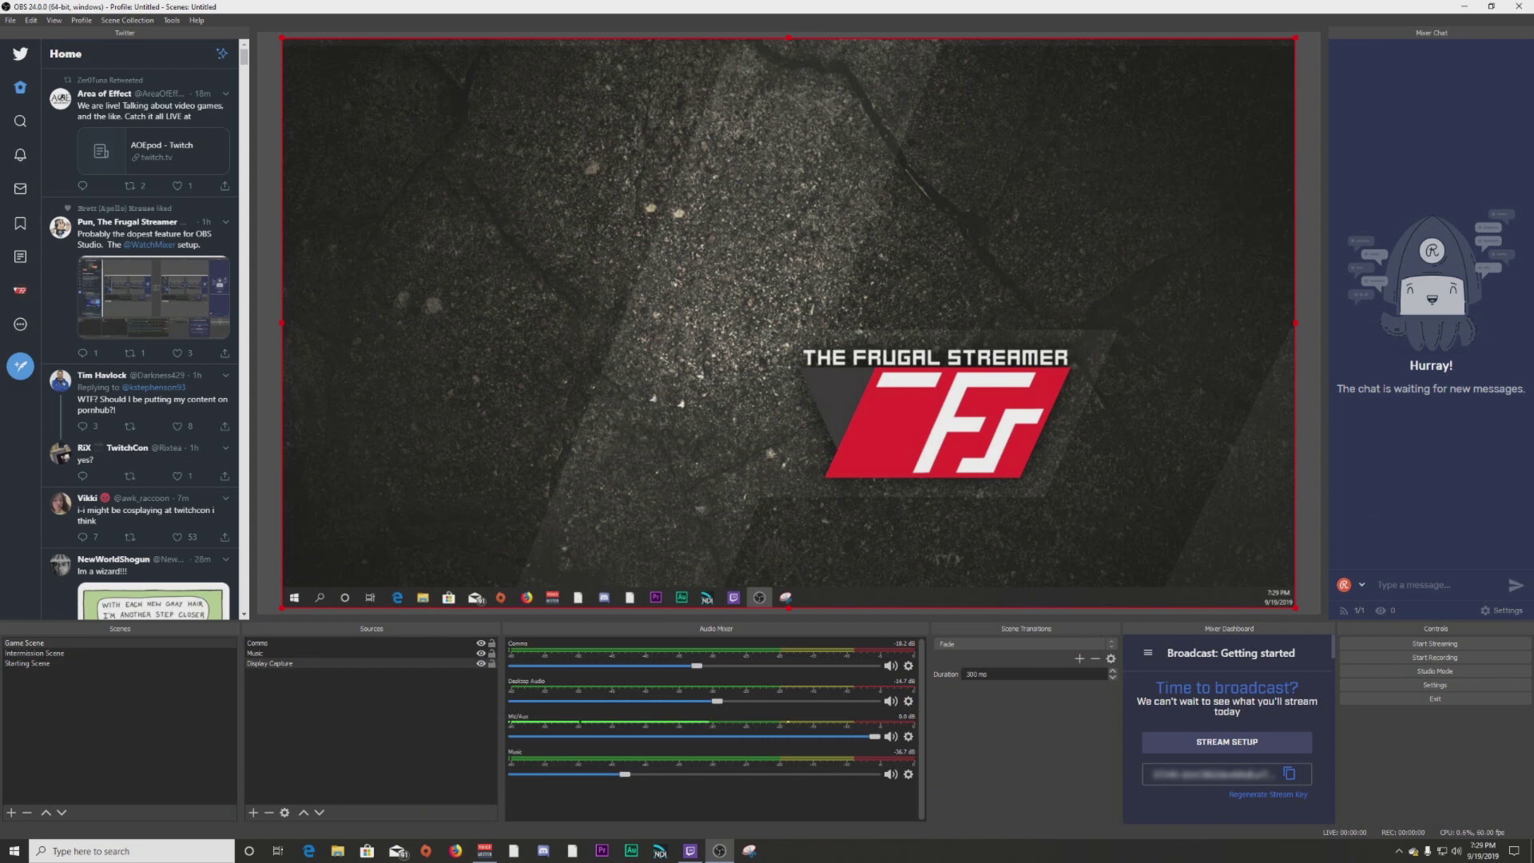
left_click(1434, 685)
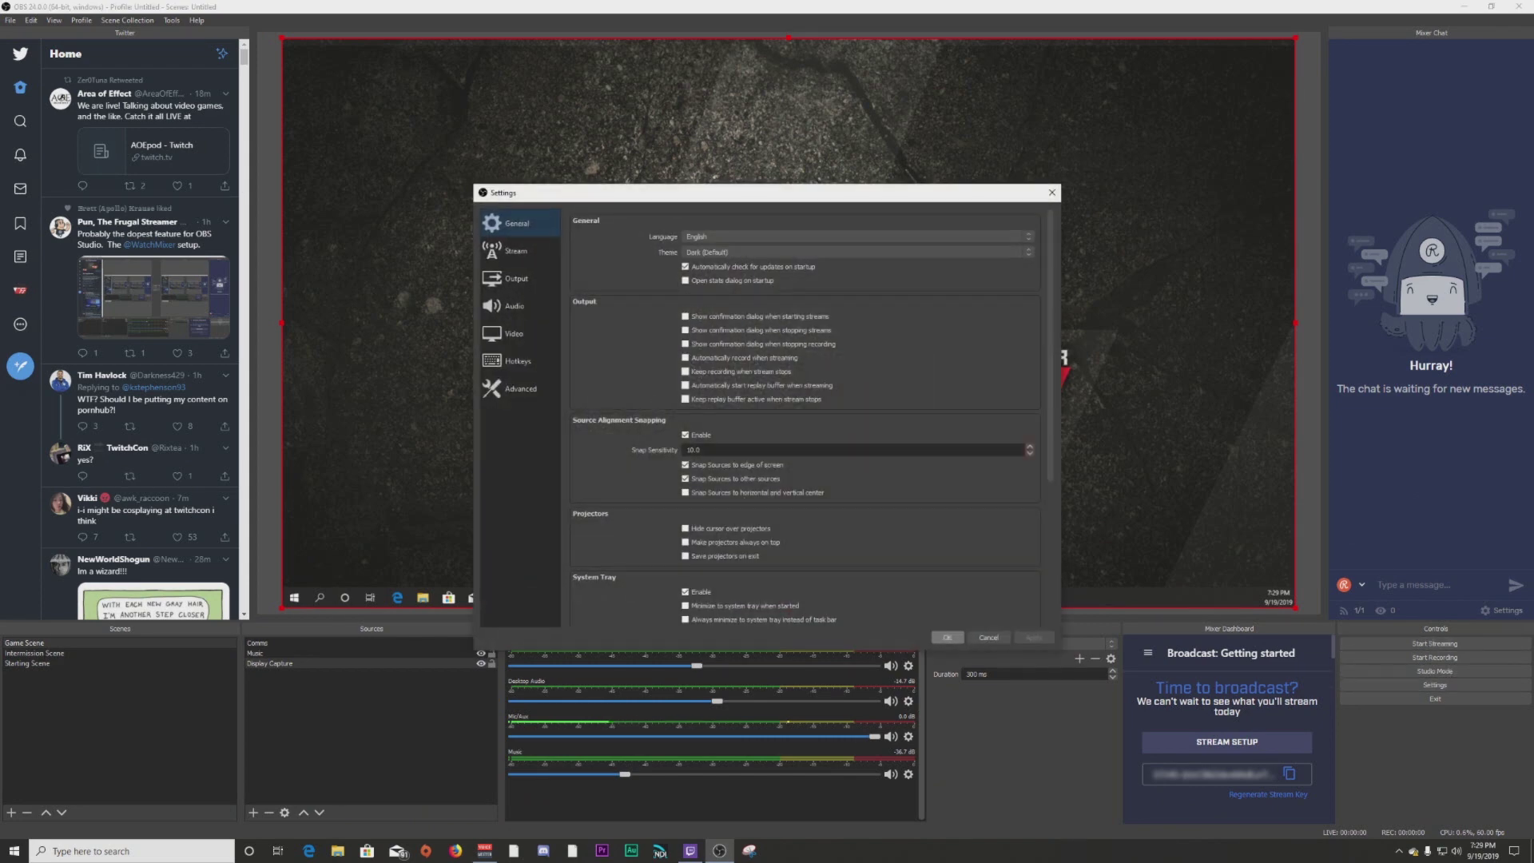
left_click(519, 388)
scroll(803, 399, "down", 8)
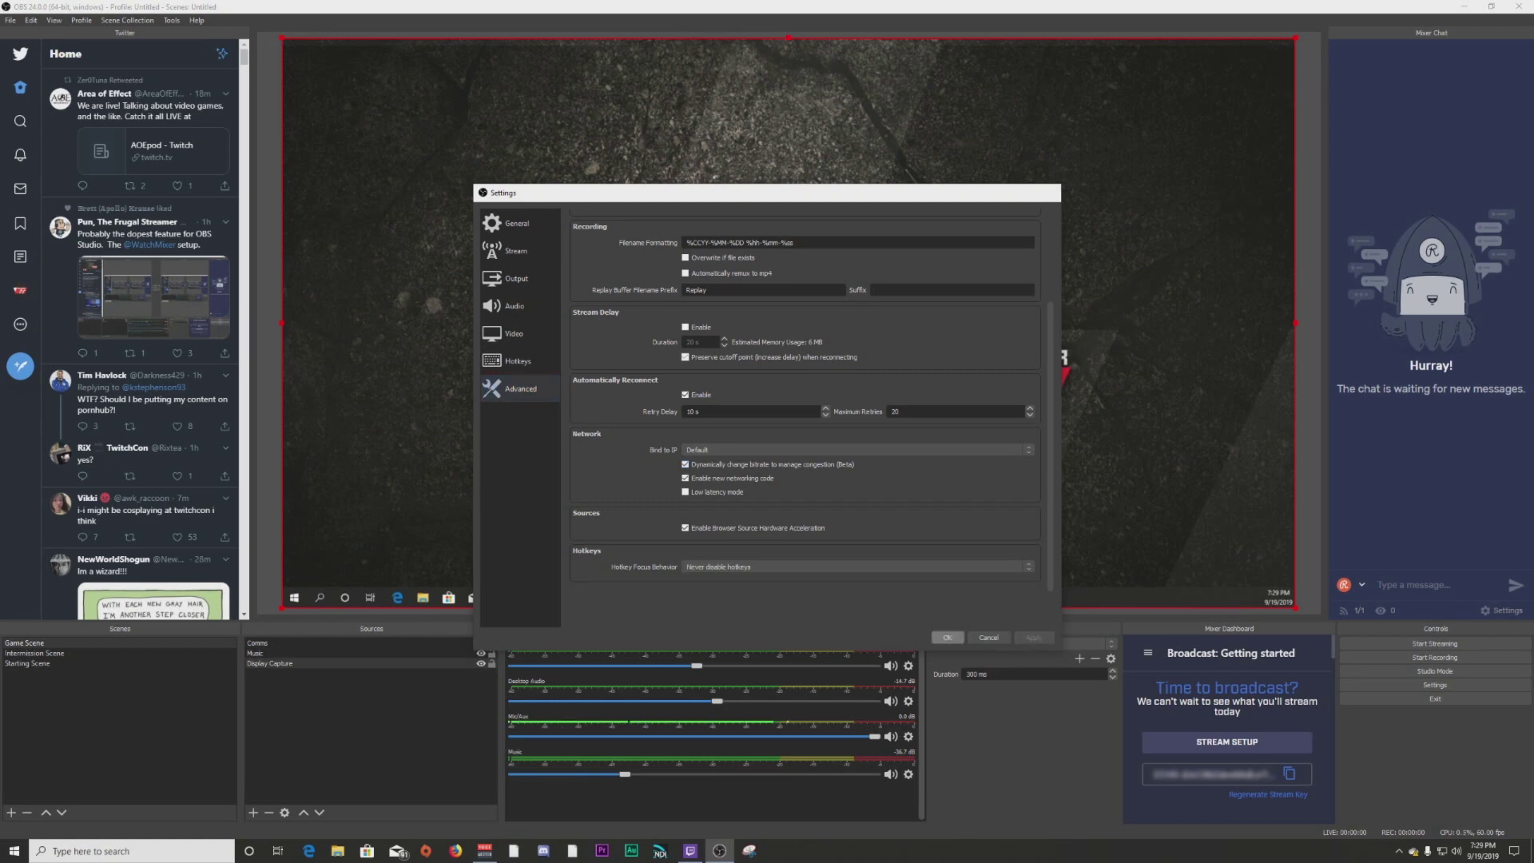
key("Escape")
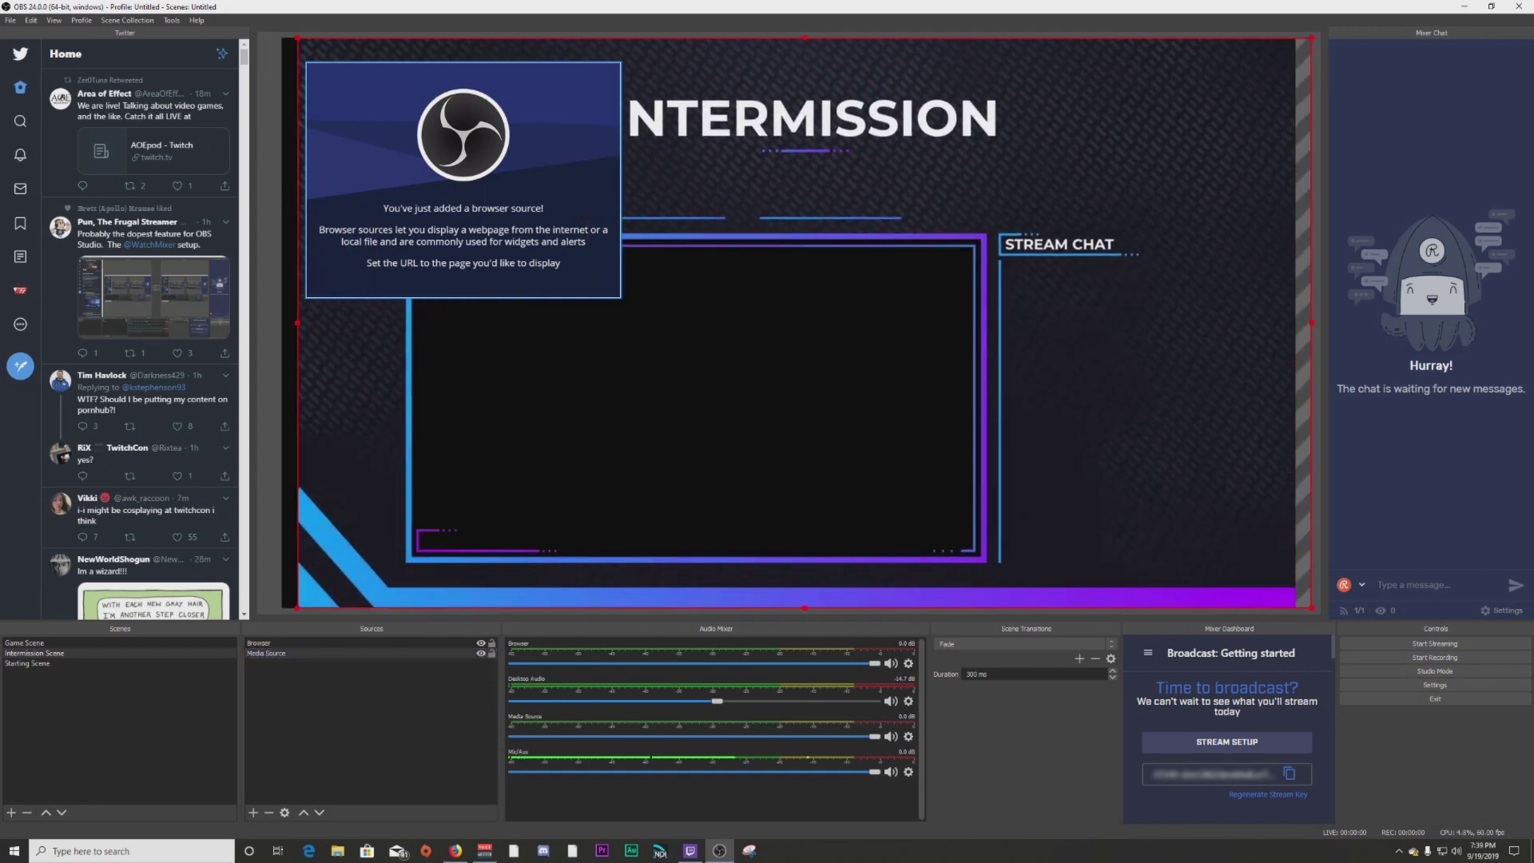
Nudge the browser source slightly lower in the Intermission preview, then deselect it.
mouse_move(463, 180)
left_mouse_down()
mouse_move(489, 214)
mouse_move(458, 181)
left_mouse_up()
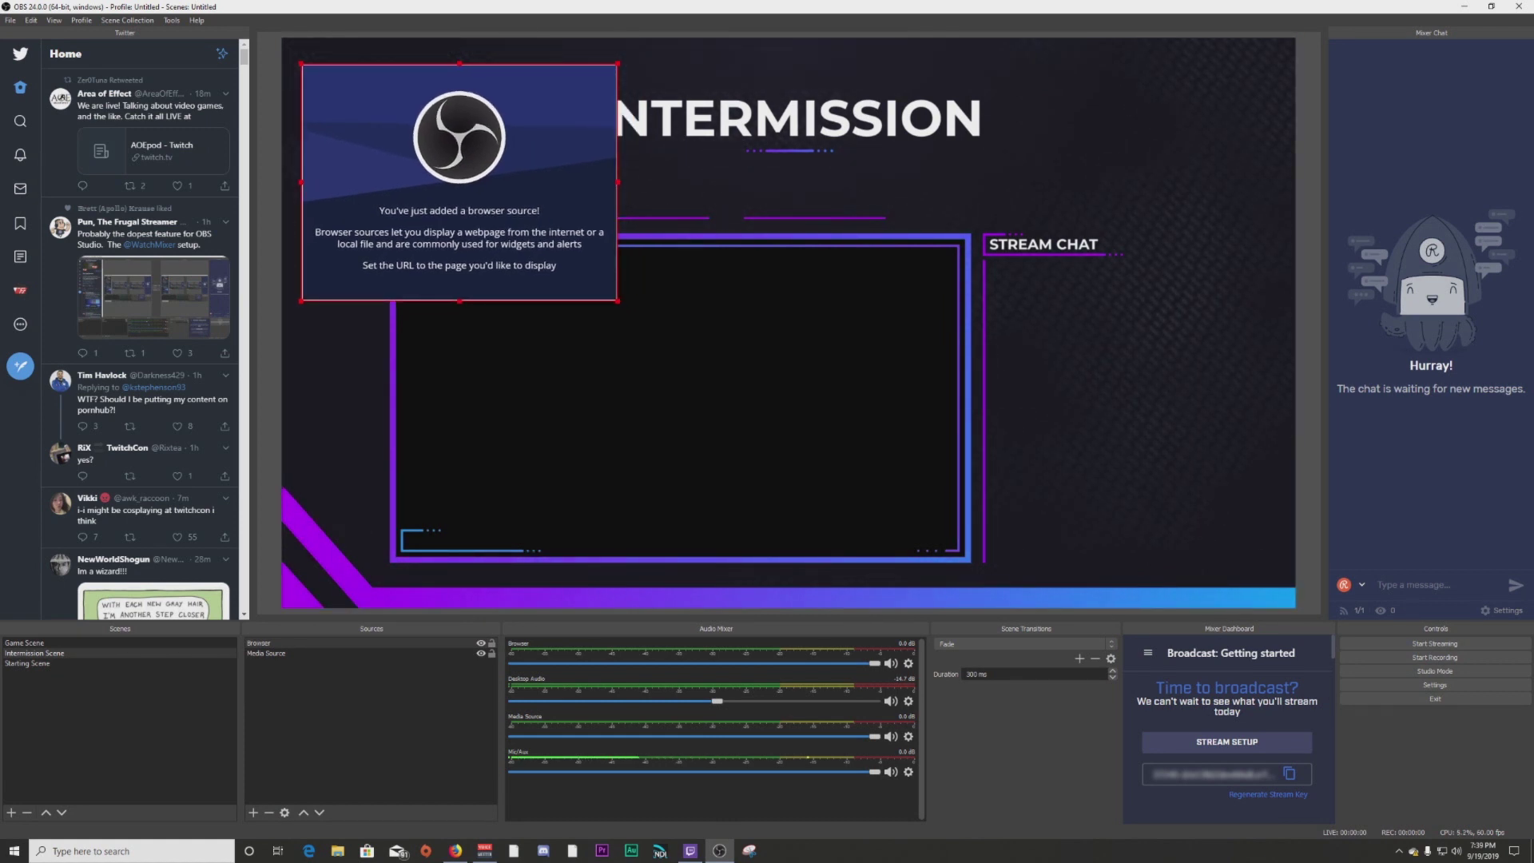
left_click(264, 79)
left_click_drag(263, 80, 1067, 420)
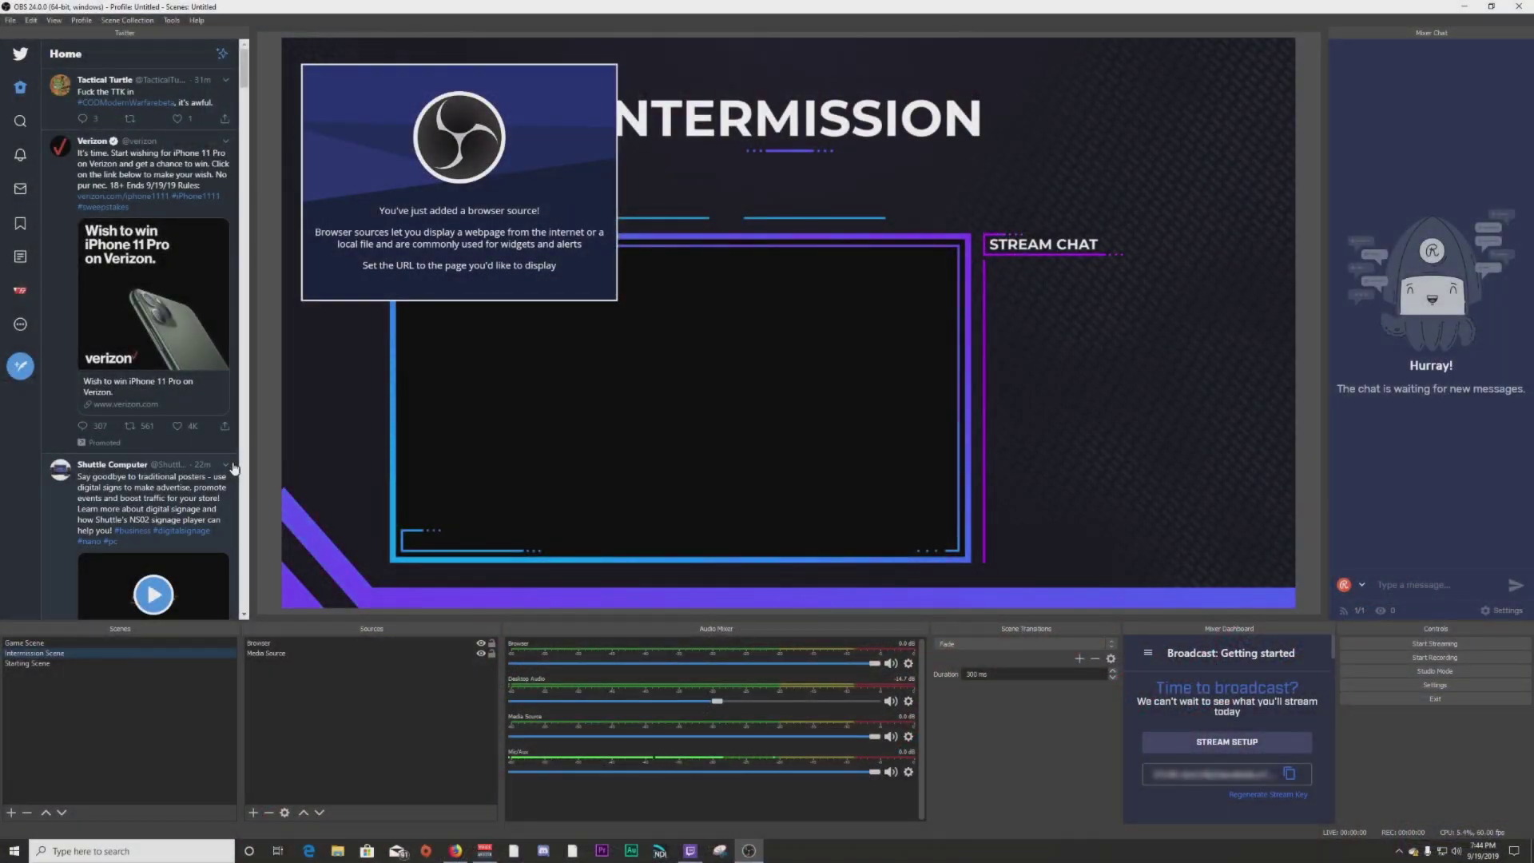
right_click(270, 306)
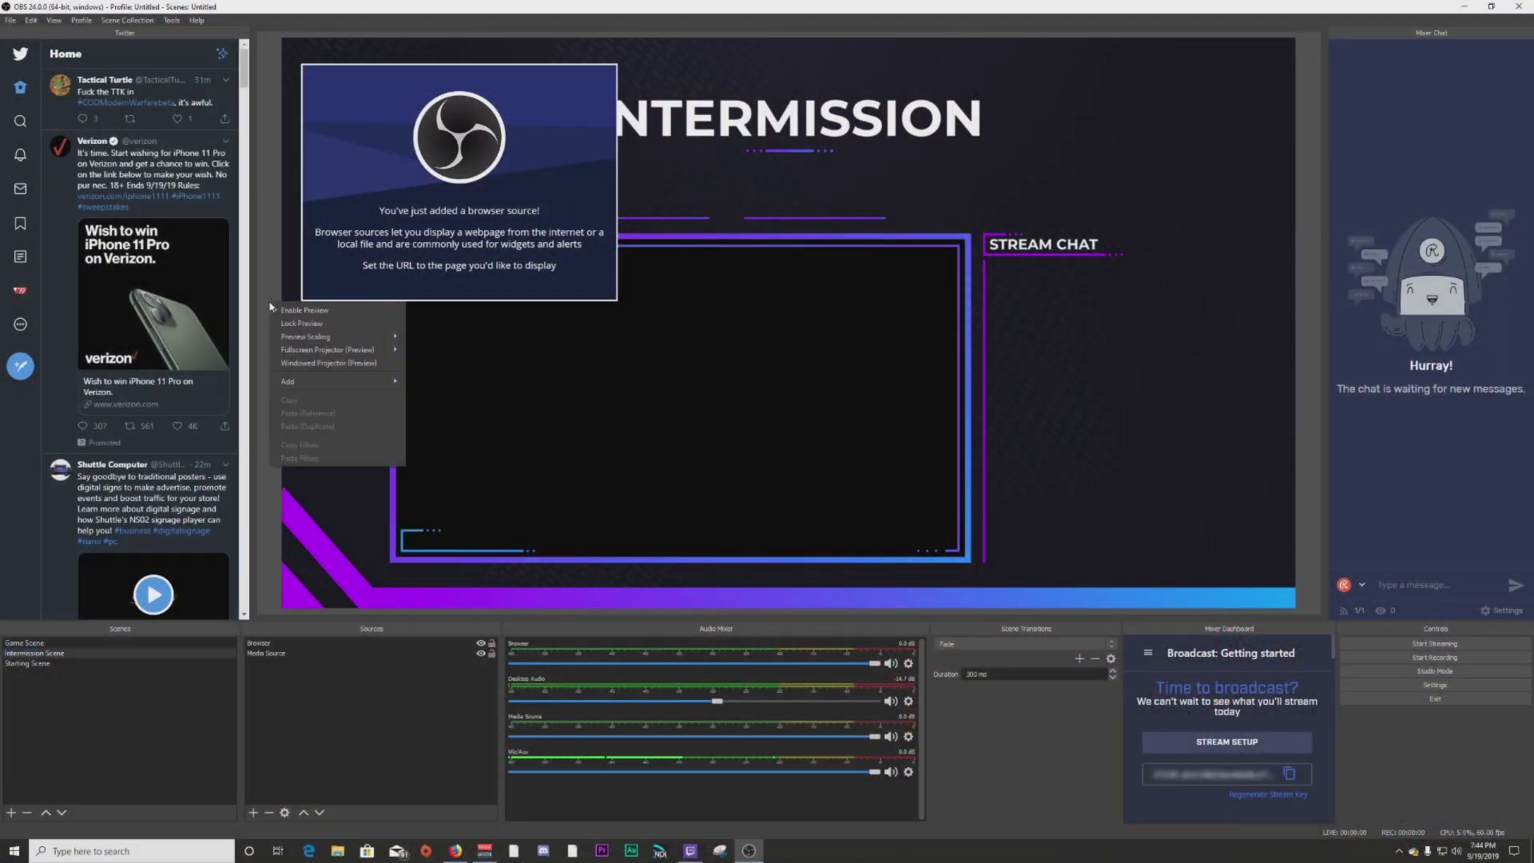
left_click(288, 310)
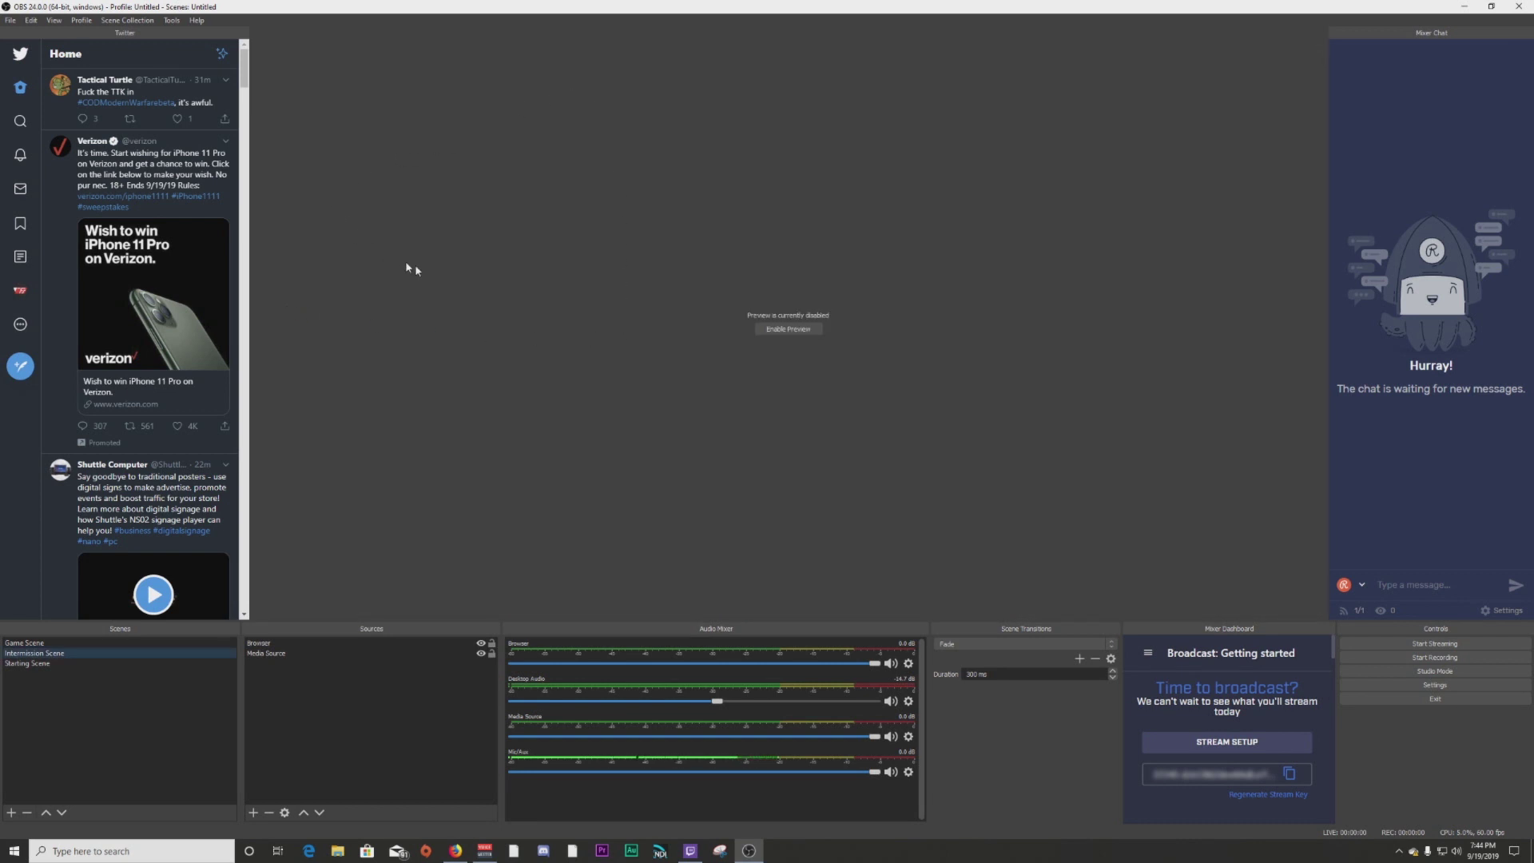
left_click(787, 328)
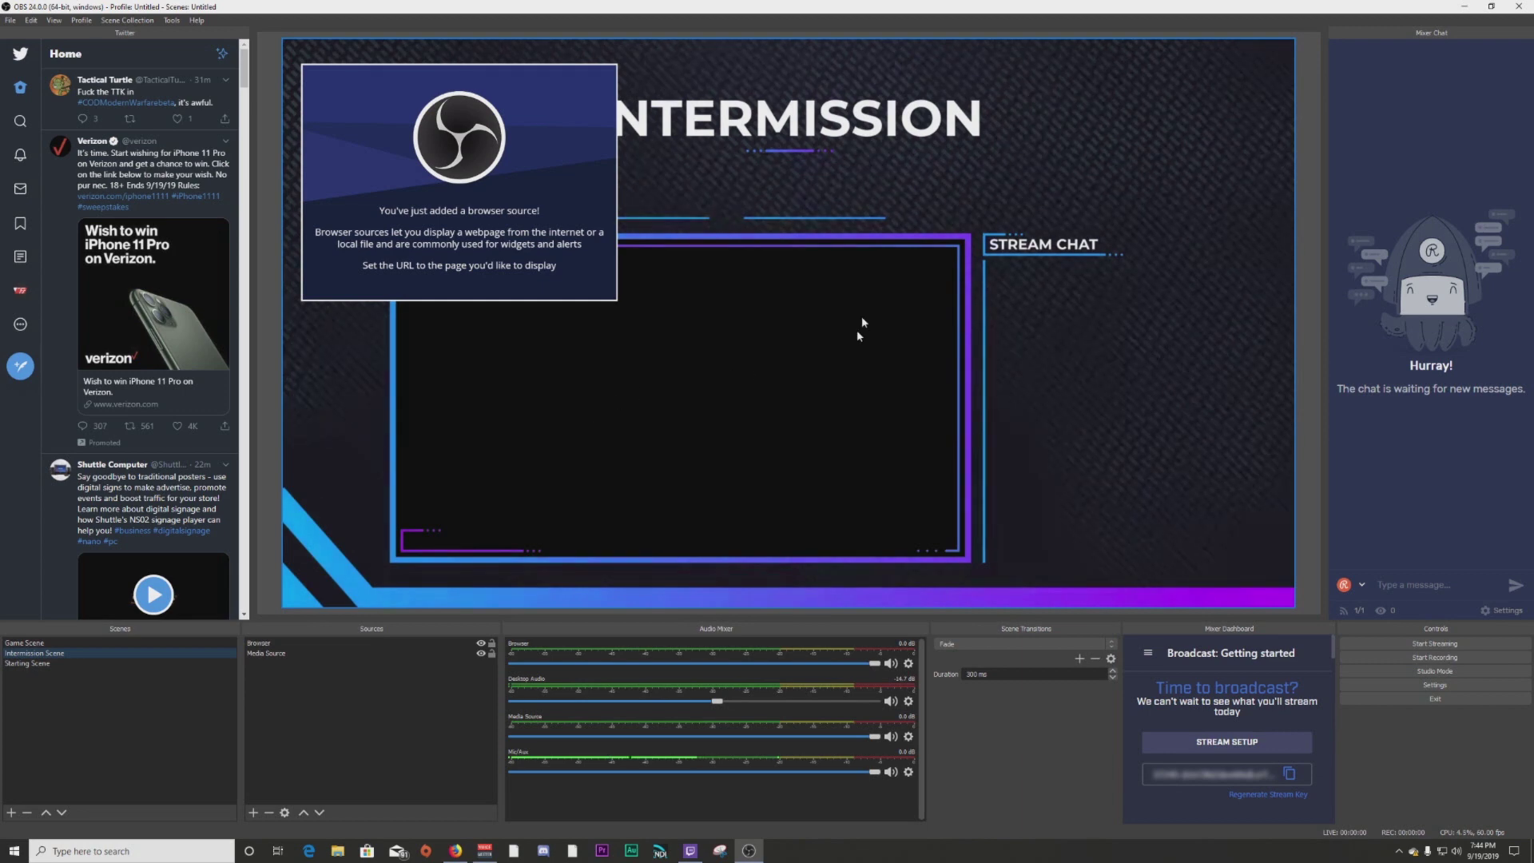